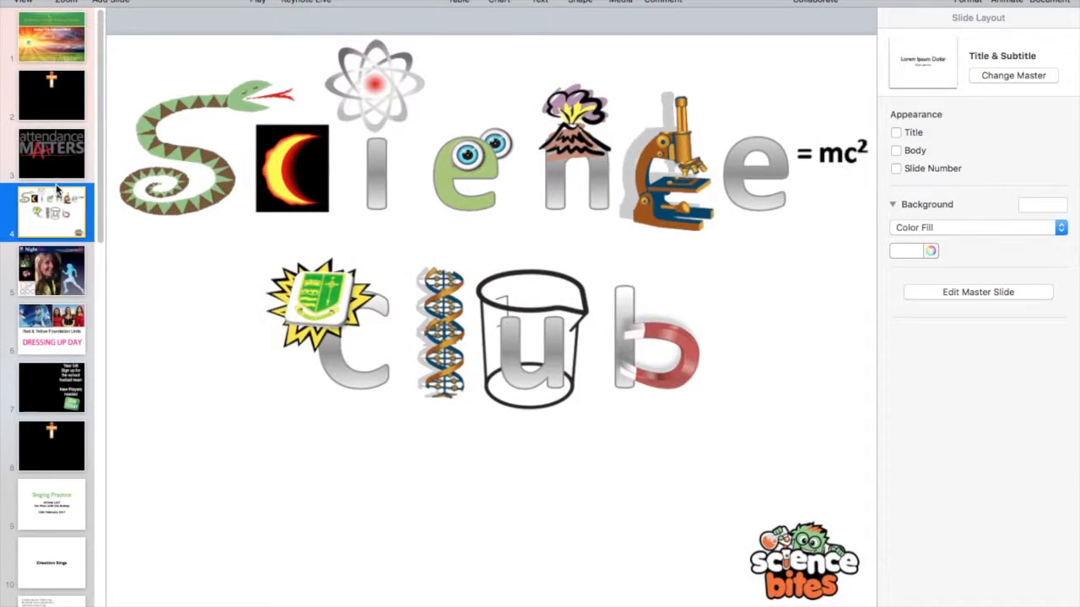
# - Go to the Dressing Up Day slide and select its picture of the three women in costume
pyautogui.press('Down')
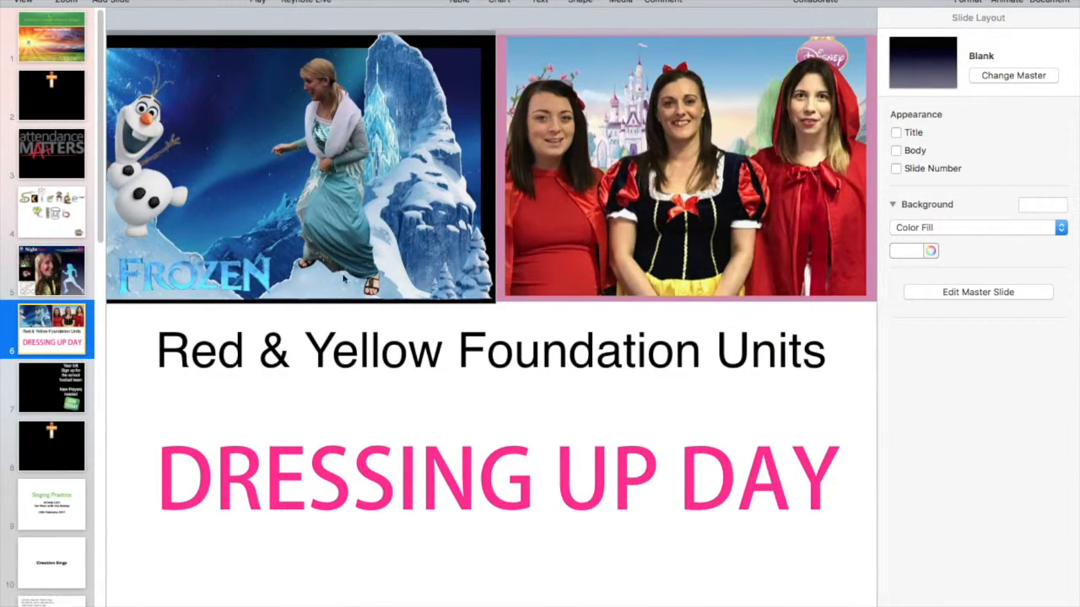
pyautogui.click(399, 228)
pyautogui.moveTo(494, 301)
pyautogui.mouseDown()
pyautogui.moveTo(678, 433)
pyautogui.moveTo(470, 273)
pyautogui.moveTo(503, 292)
pyautogui.mouseUp()
pyautogui.click(592, 260)
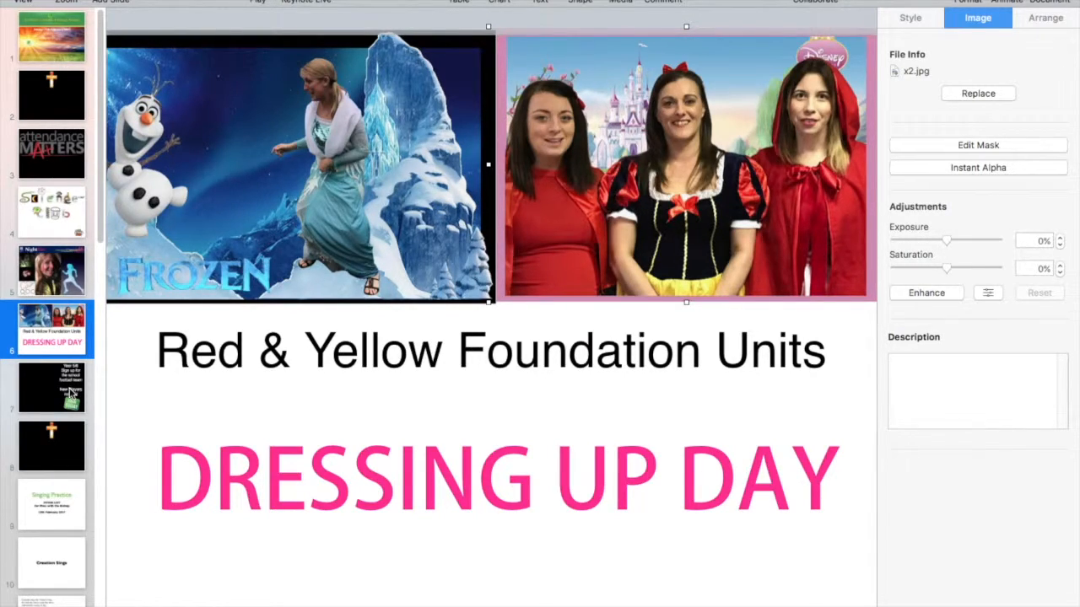
# - Hide the formatting sidebar and set the slide view's zoom to 100%
pyautogui.click(967, 2)
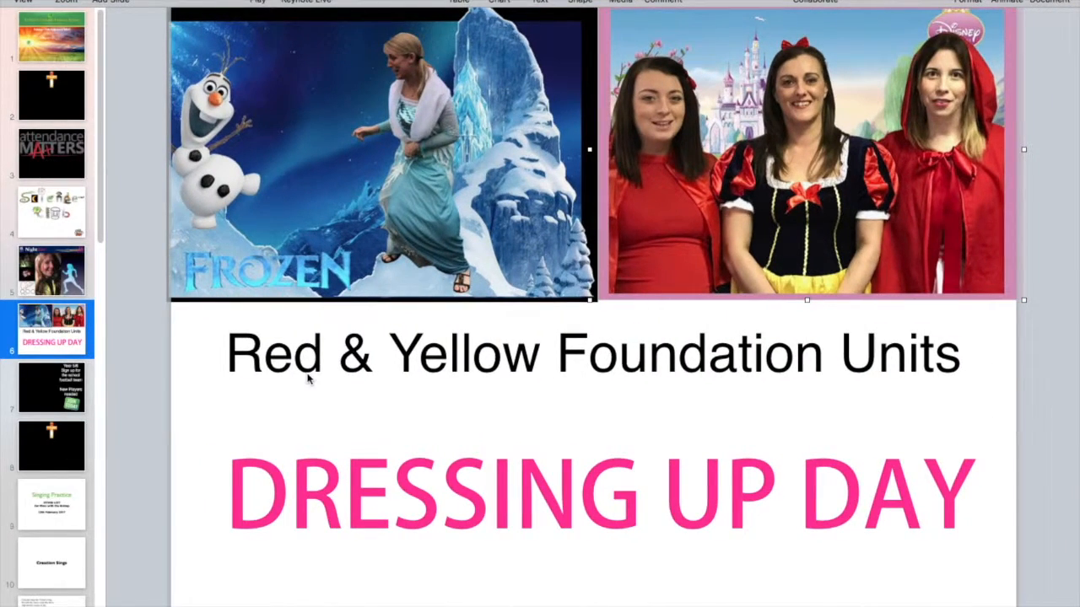
pyautogui.click(66, 1)
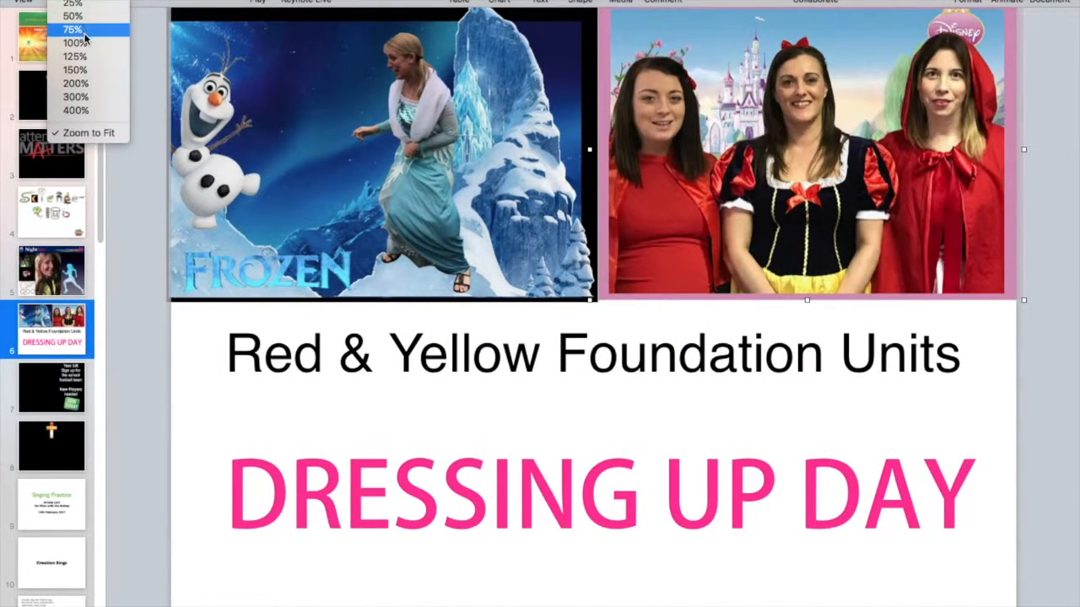
pyautogui.click(89, 43)
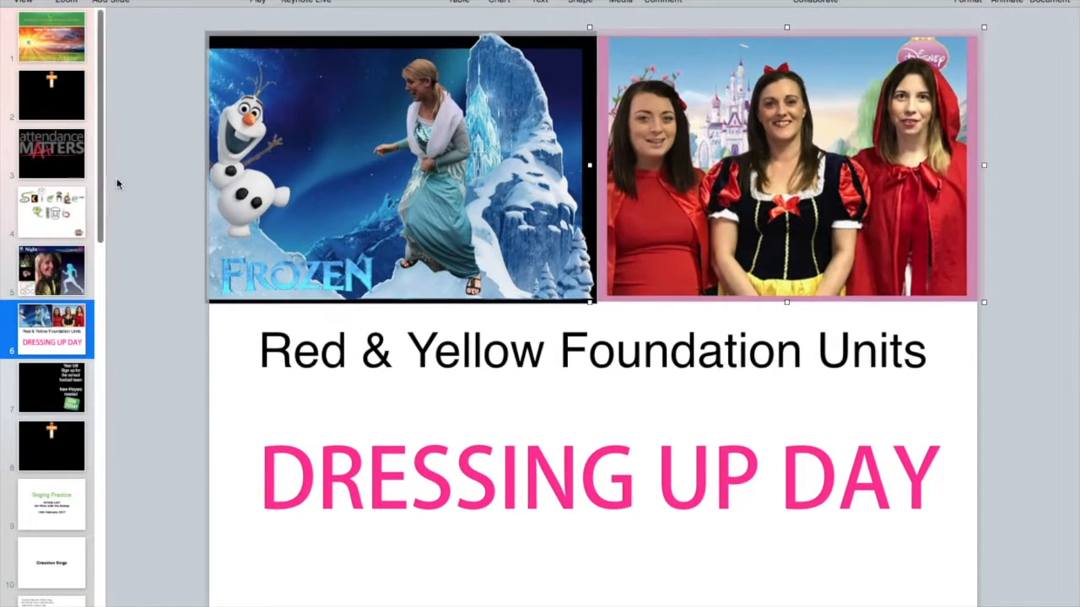
# - Insert x4.jpg from Downloads on the football team sign-up slide and enlarge it to cover the whole slide
pyautogui.click(55, 388)
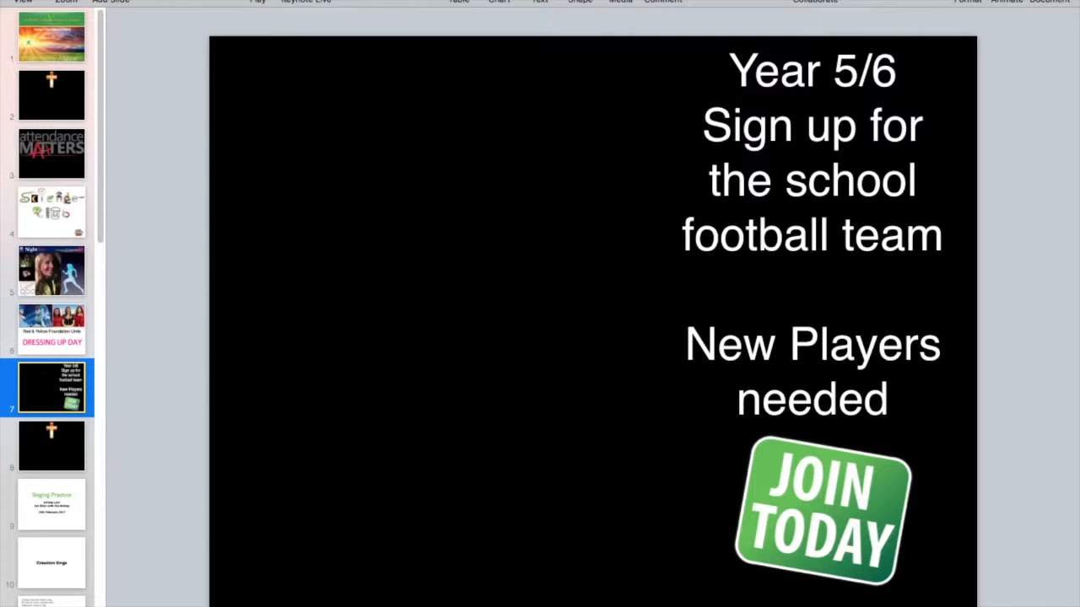
pyautogui.moveTo(210, 2)
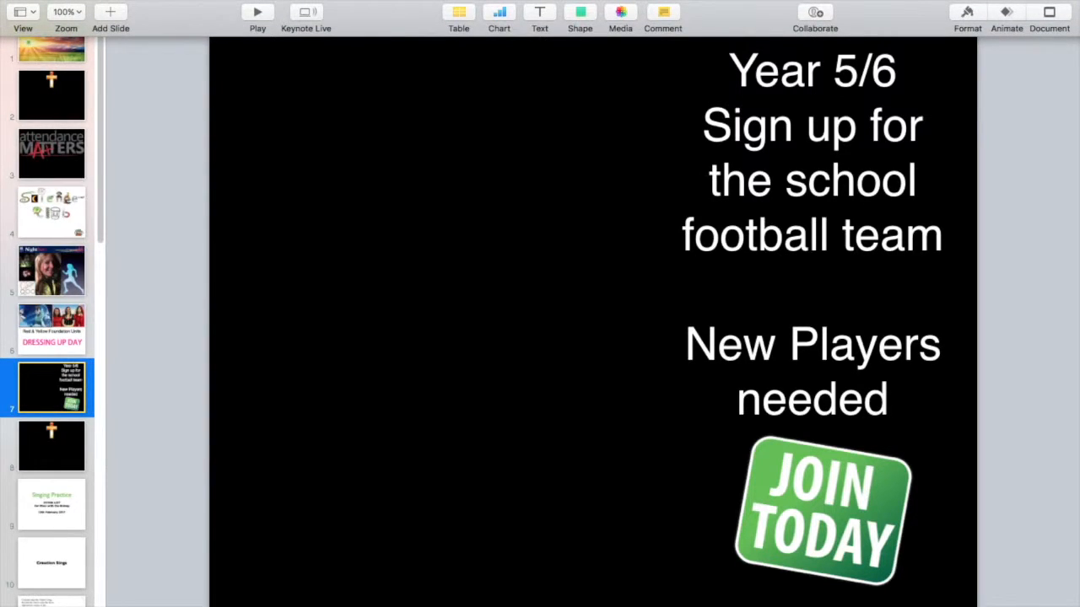
pyautogui.click(171, 7)
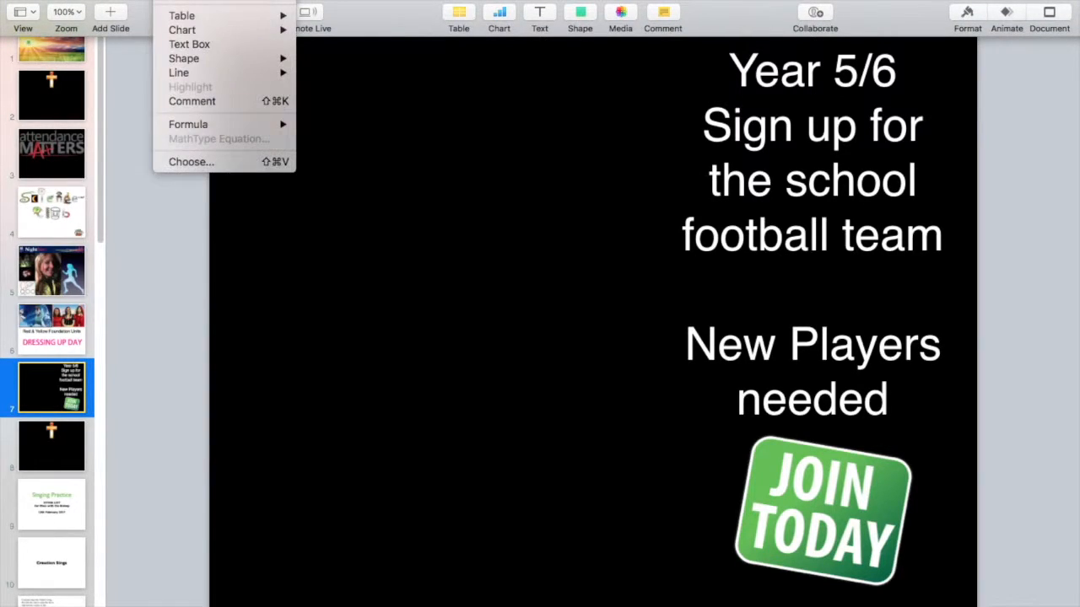
pyautogui.click(211, 163)
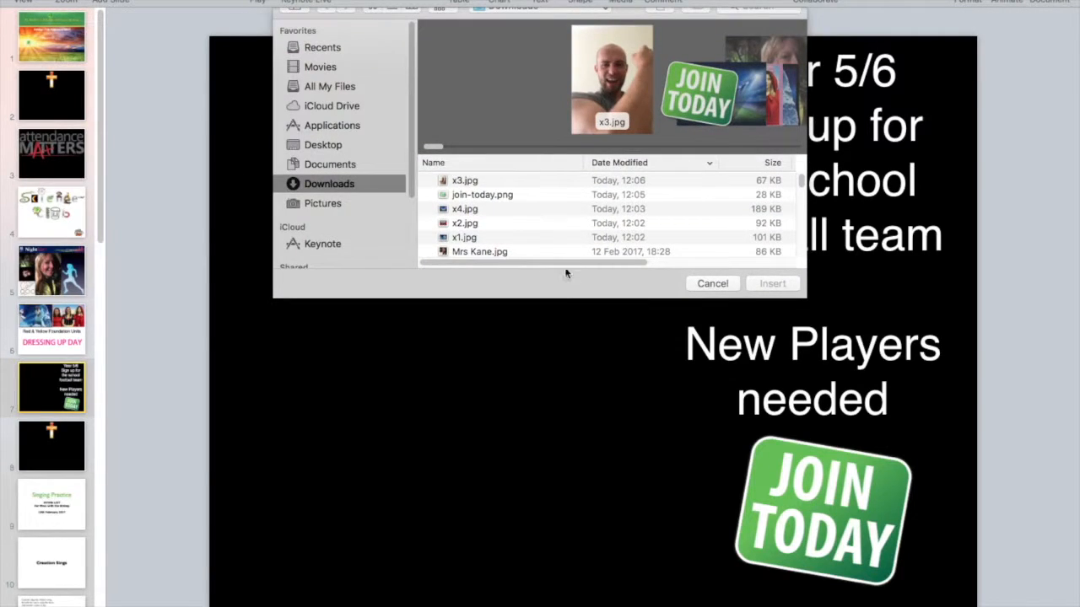
pyautogui.click(466, 211)
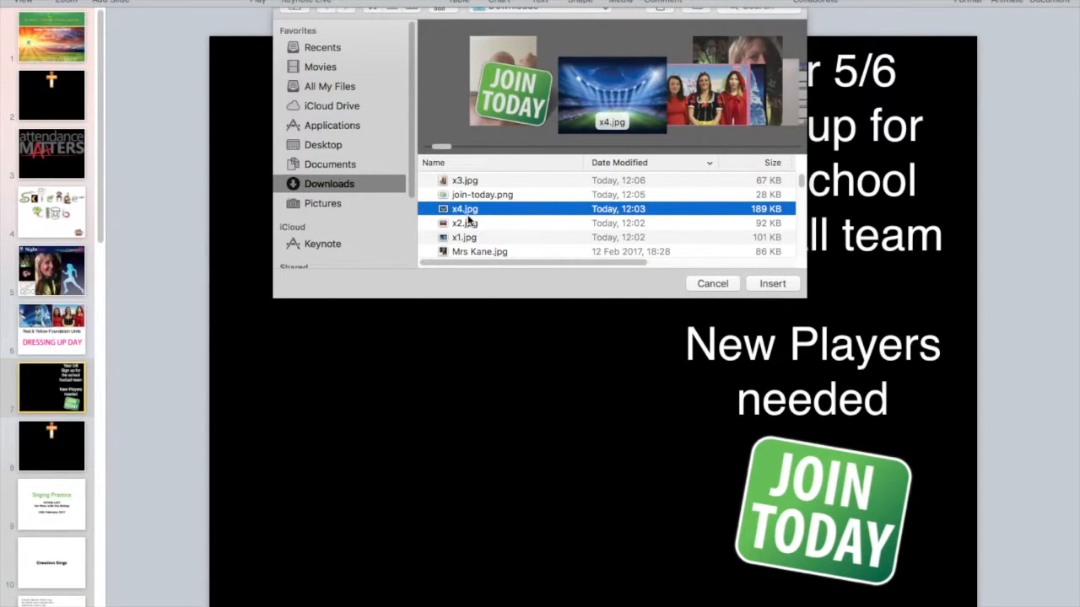
pyautogui.click(468, 223)
pyautogui.click(507, 209)
pyautogui.click(772, 285)
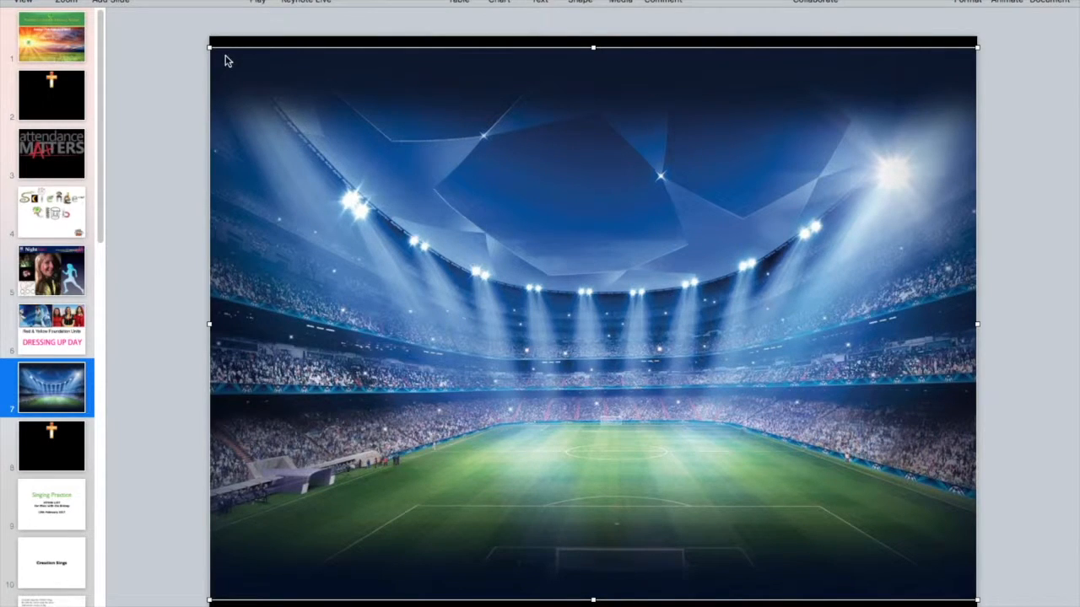
pyautogui.moveTo(211, 52); pyautogui.dragTo(188, 32)
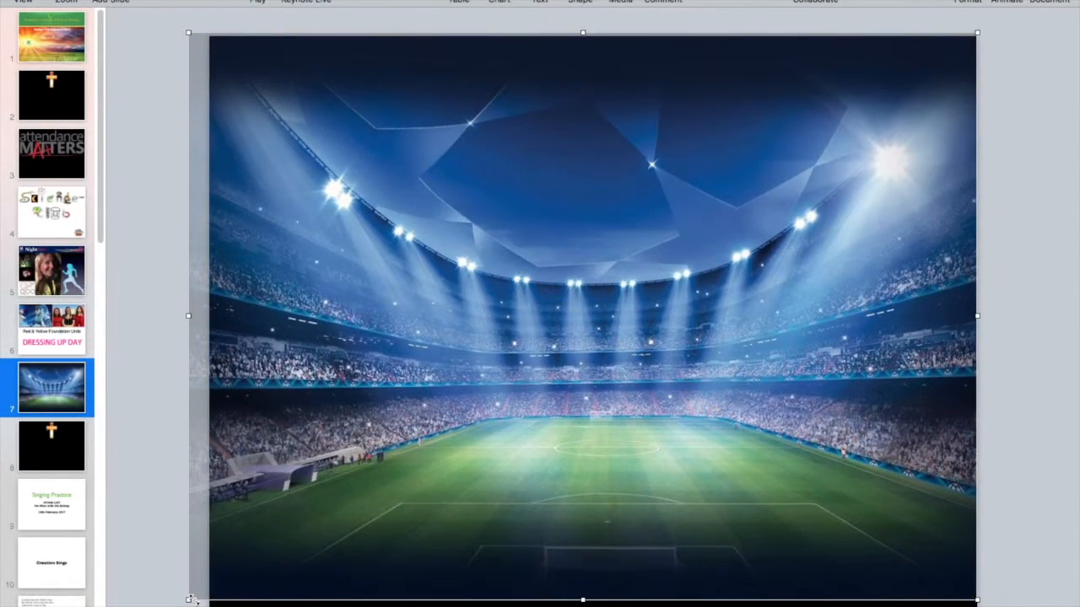
pyautogui.moveTo(188, 601); pyautogui.dragTo(177, 606)
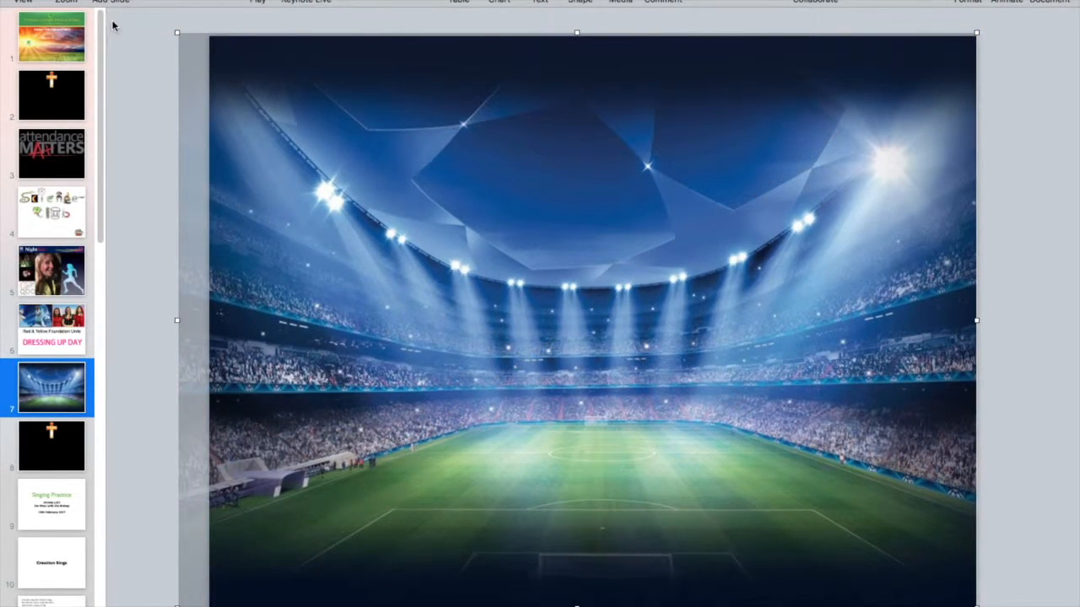
# - Insert x3.jpg from Downloads on the same slide and align it with the slide's left edge
pyautogui.click(173, 1)
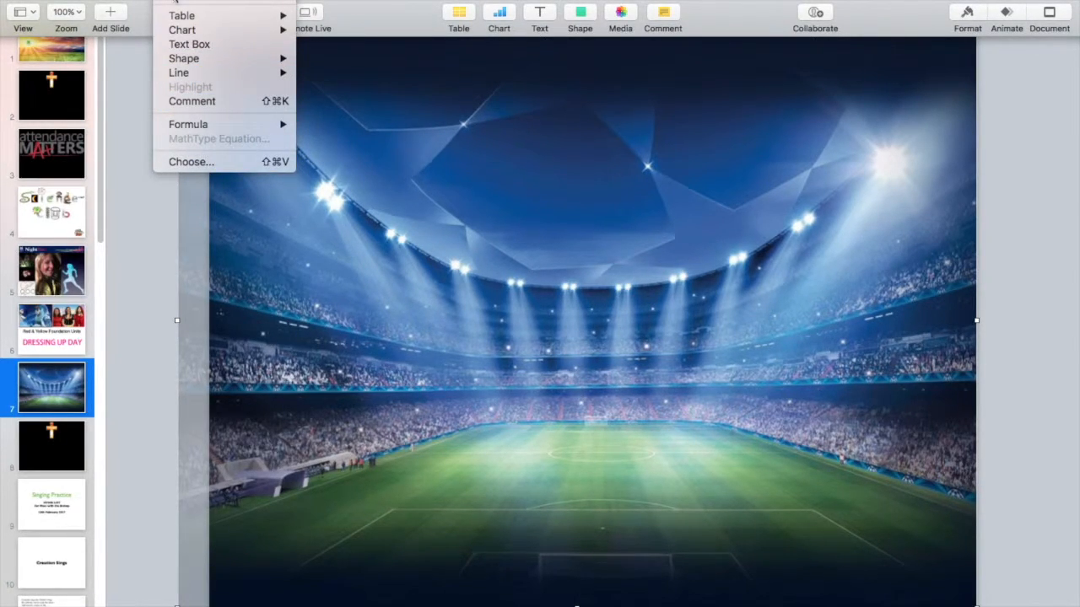
pyautogui.click(193, 161)
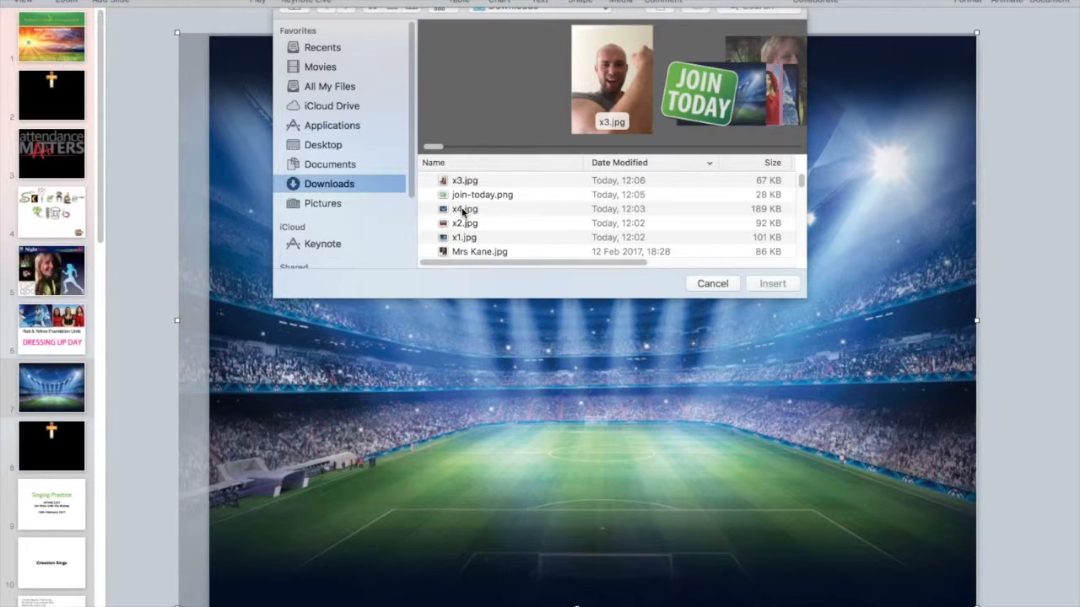
pyautogui.click(467, 182)
pyautogui.click(776, 285)
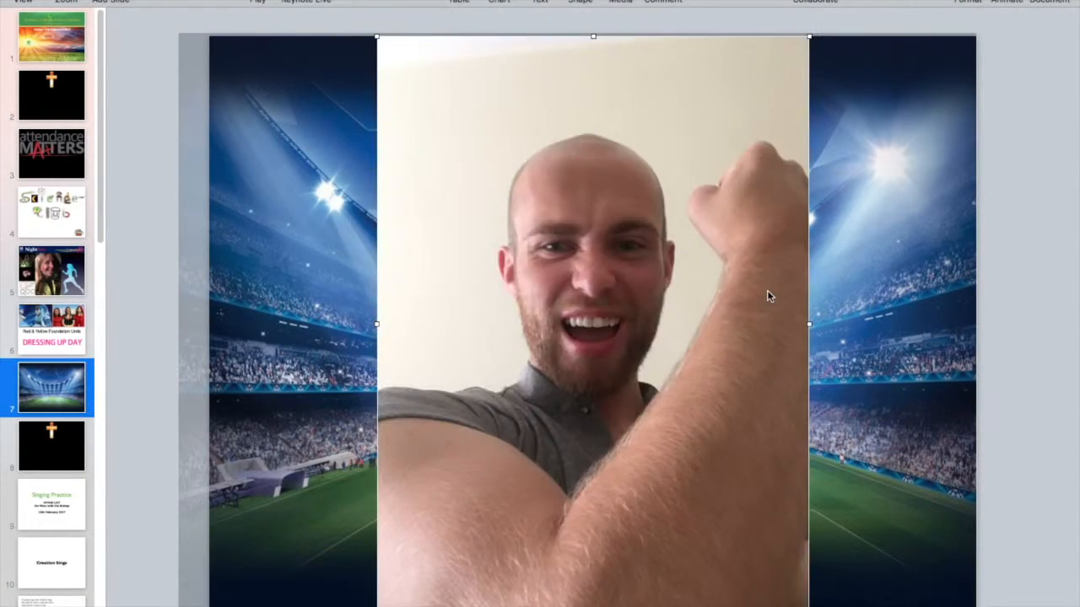
pyautogui.moveTo(677, 355); pyautogui.dragTo(510, 345)
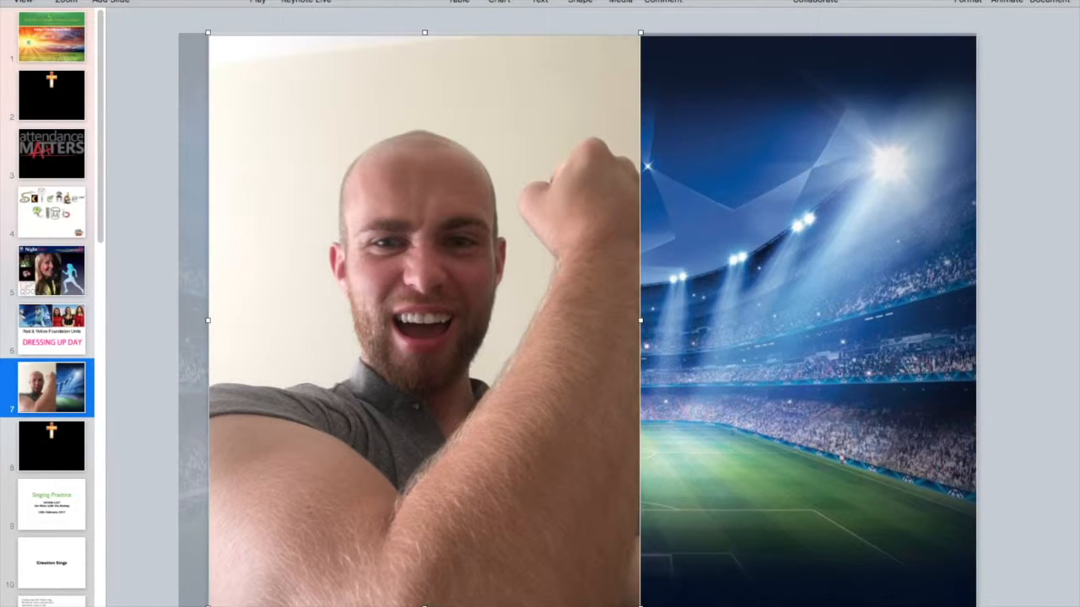
# - Make the cream wall behind the man in x3.jpg transparent with Instant Alpha
pyautogui.click(968, 2)
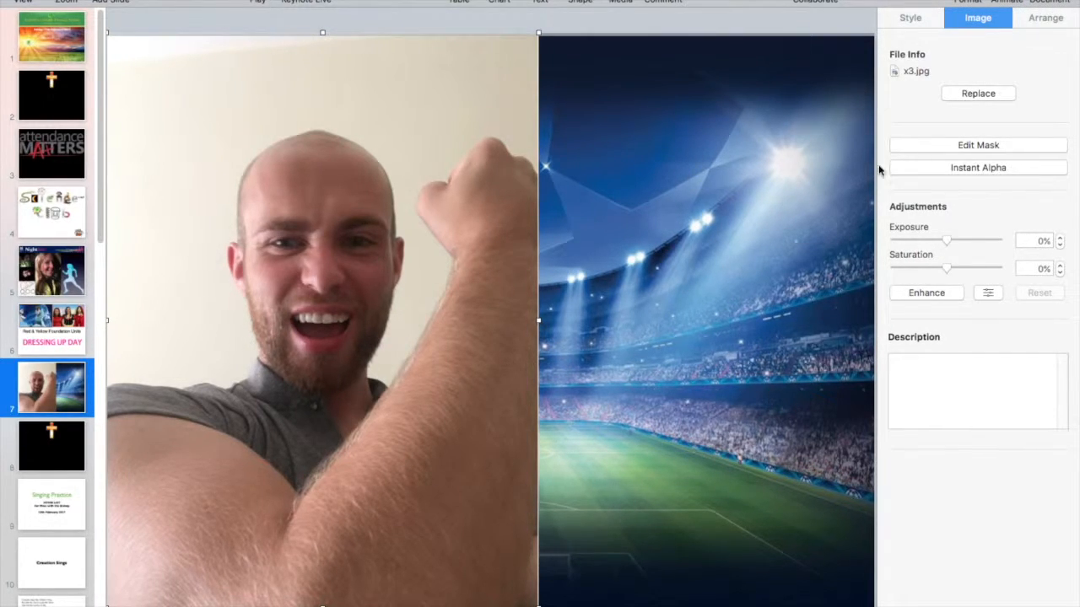
pyautogui.click(915, 19)
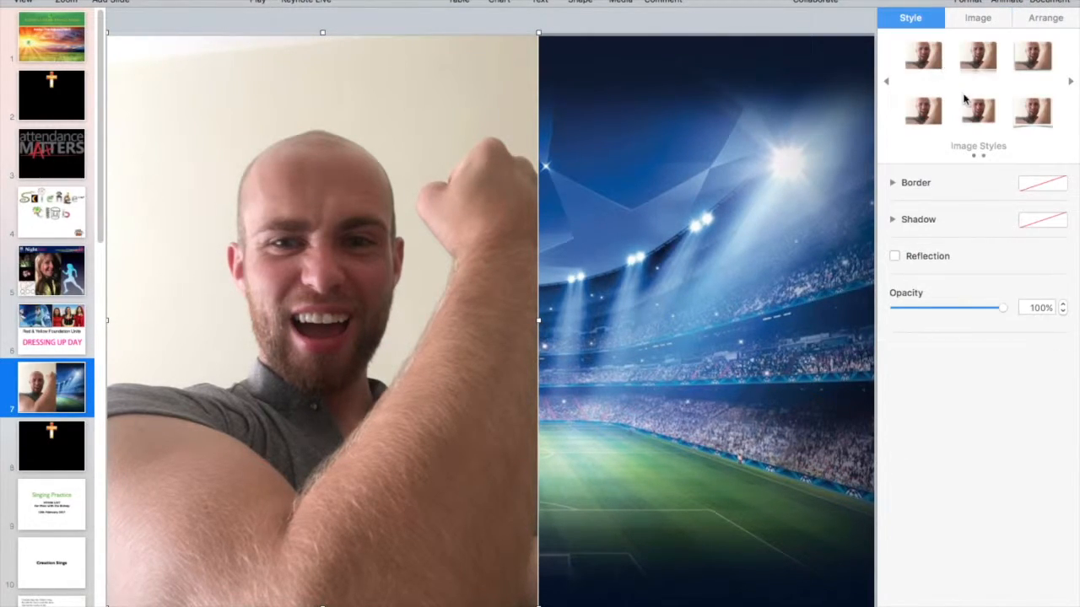
pyautogui.click(990, 19)
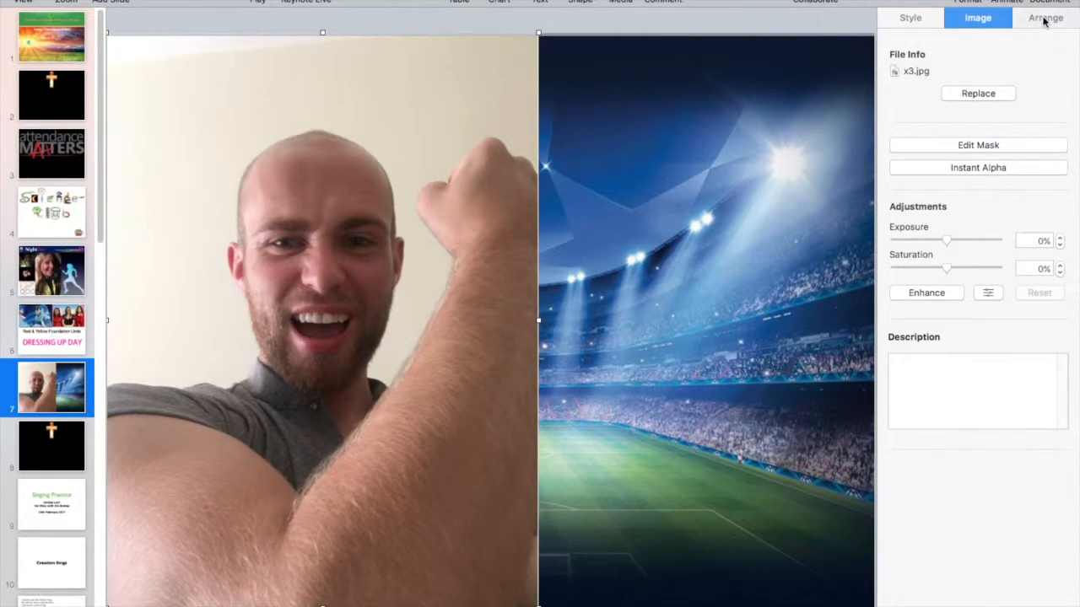
pyautogui.click(1045, 20)
pyautogui.click(996, 21)
pyautogui.click(977, 168)
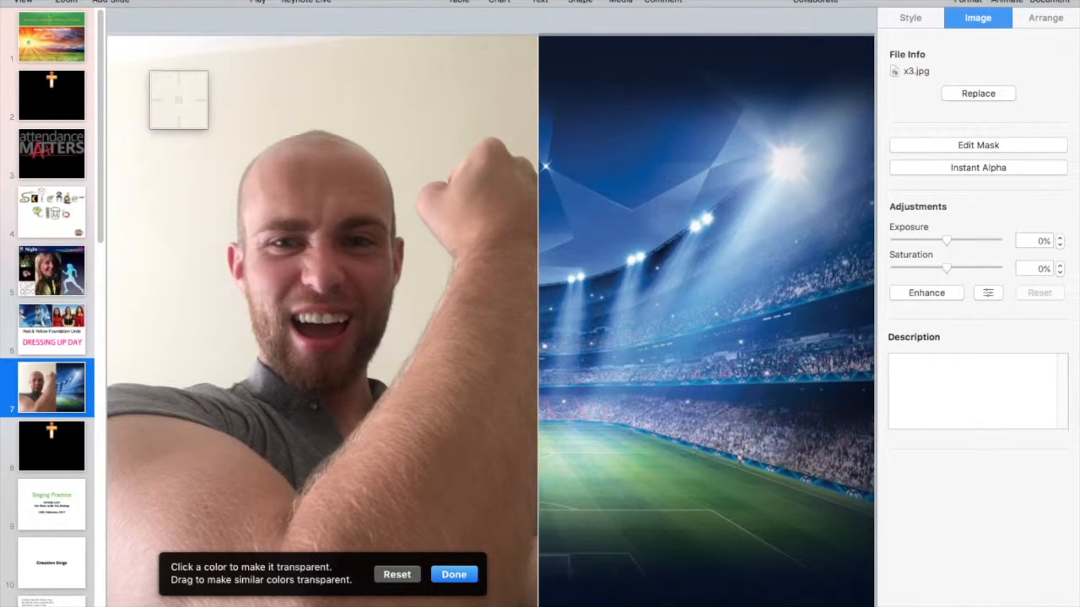
pyautogui.moveTo(150, 53)
pyautogui.mouseDown()
pyautogui.moveTo(177, 69)
pyautogui.moveTo(148, 53)
pyautogui.mouseUp()
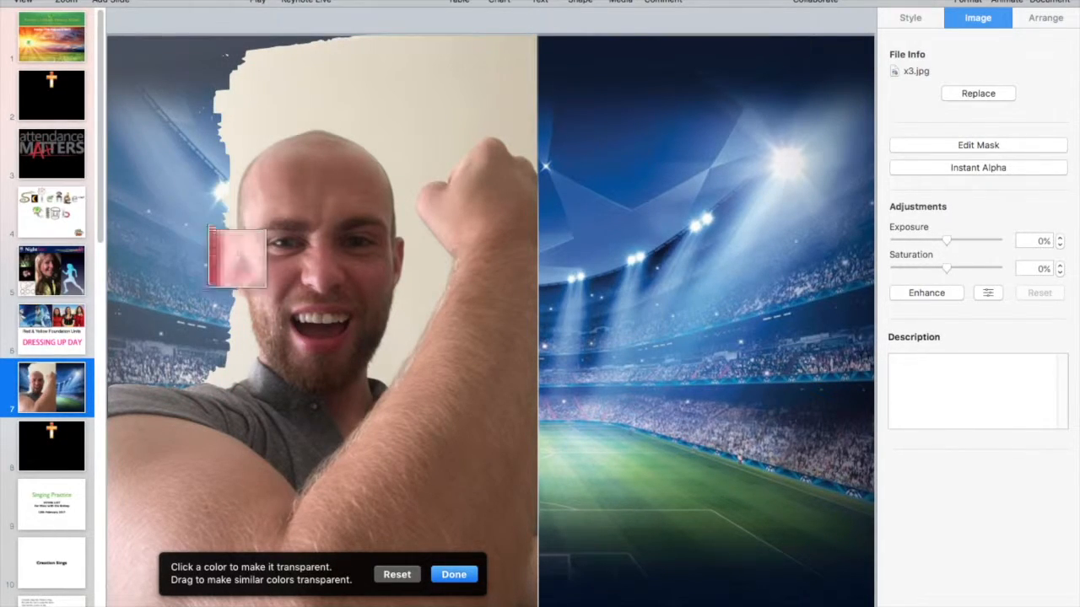
pyautogui.moveTo(242, 341); pyautogui.dragTo(242, 343)
pyautogui.moveTo(357, 109); pyautogui.dragTo(355, 108)
pyautogui.moveTo(463, 93); pyautogui.dragTo(466, 96)
pyautogui.moveTo(534, 142); pyautogui.dragTo(545, 151)
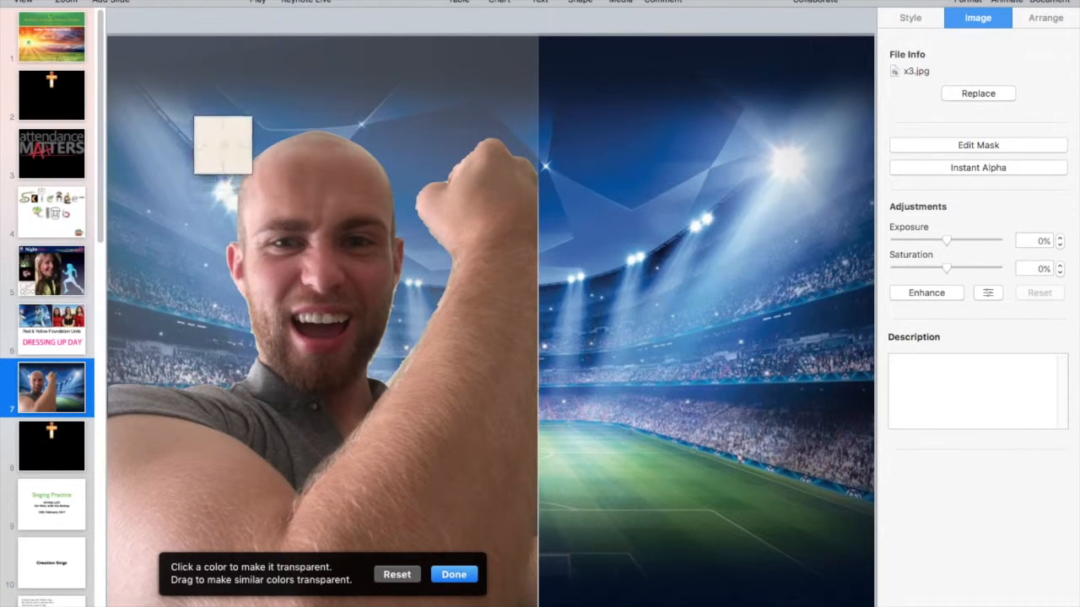
pyautogui.click(453, 574)
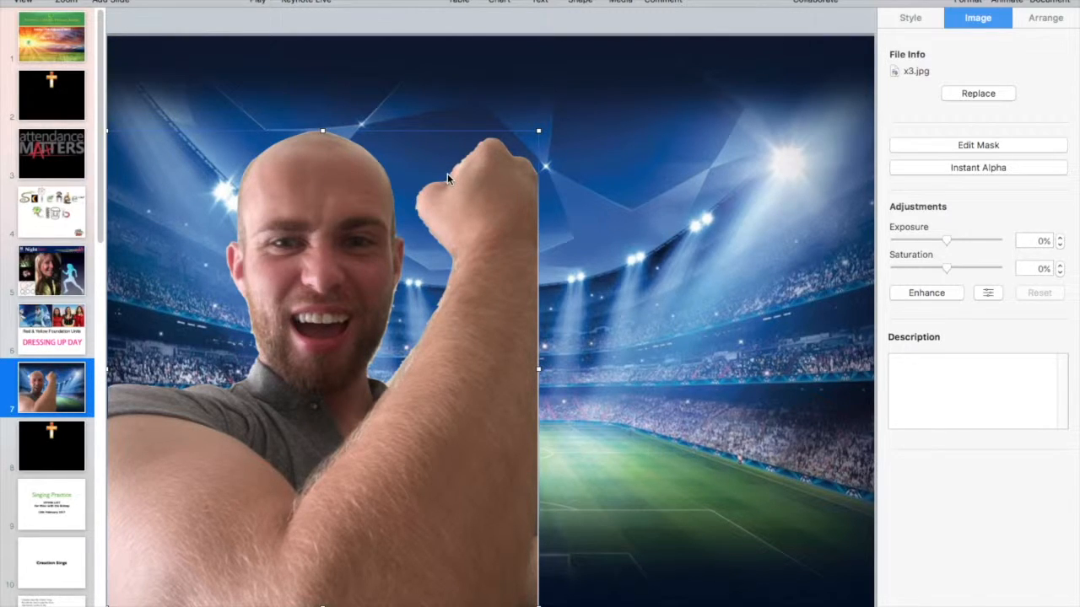
# - Mask the stadium picture so its right side ends at the man's photo edge, uncovering the sign-up text
pyautogui.click(705, 147)
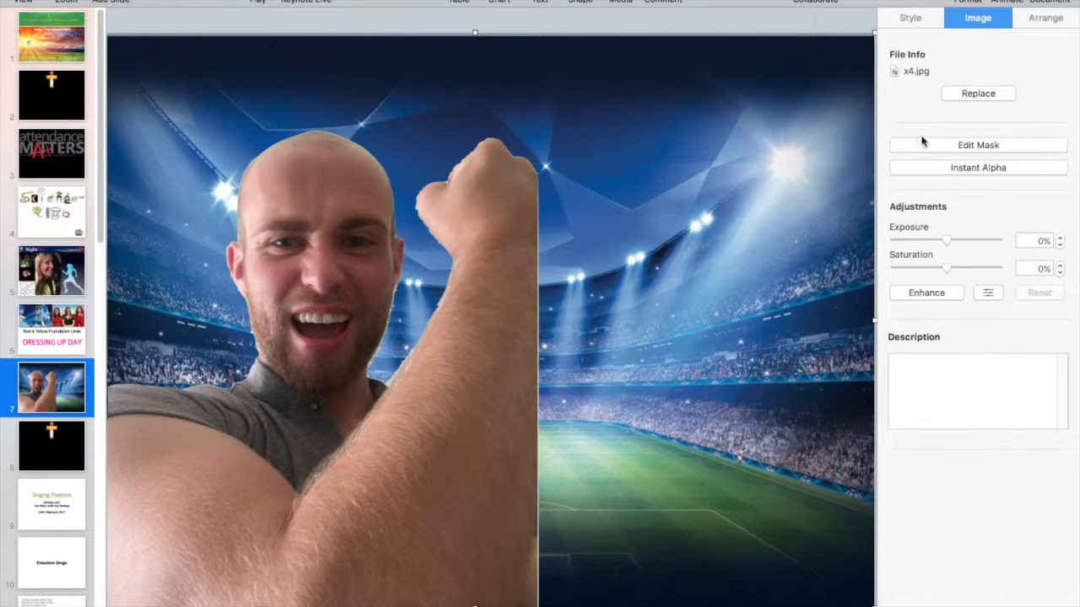
pyautogui.click(943, 145)
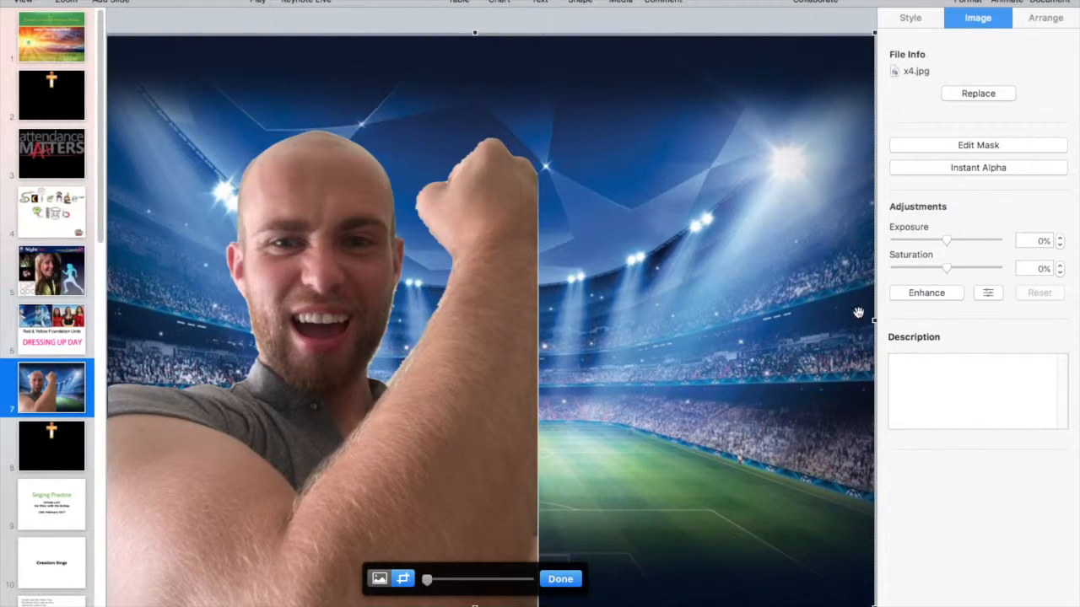
pyautogui.moveTo(872, 321); pyautogui.dragTo(535, 277)
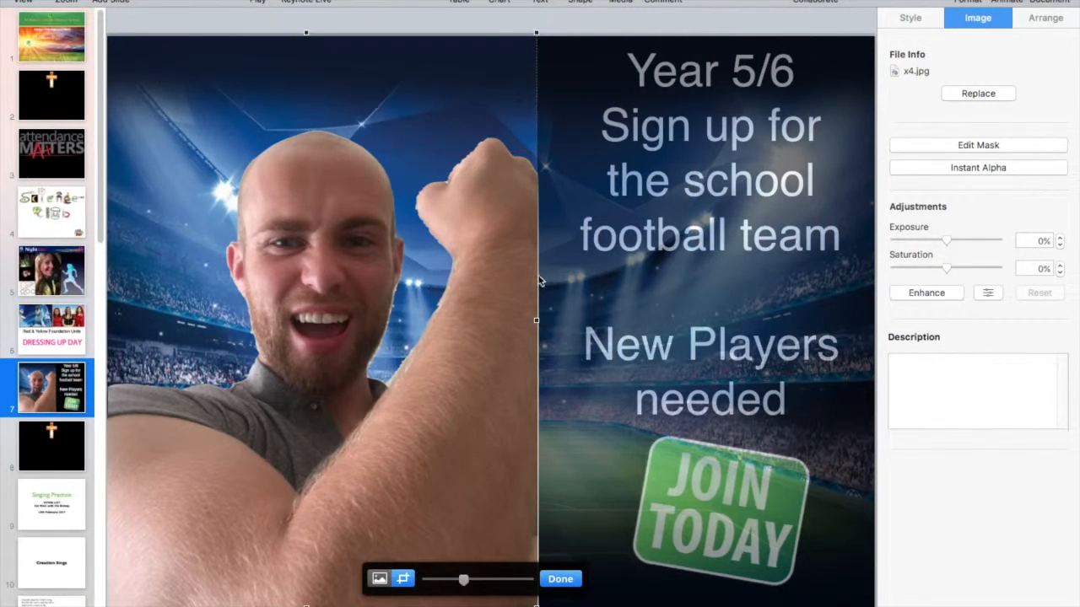
pyautogui.click(560, 579)
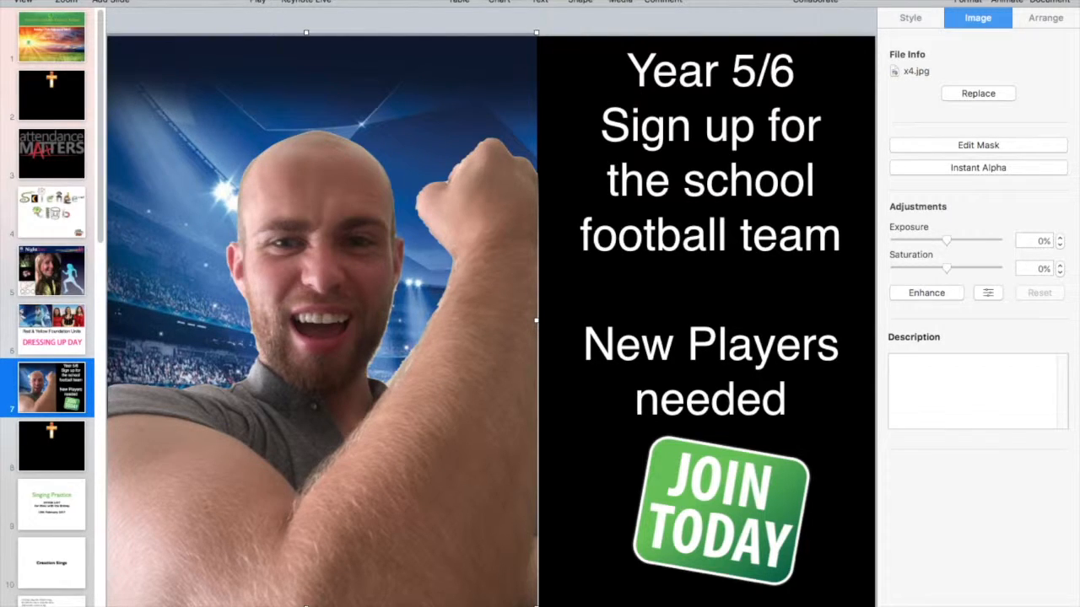
pyautogui.click(136, 1)
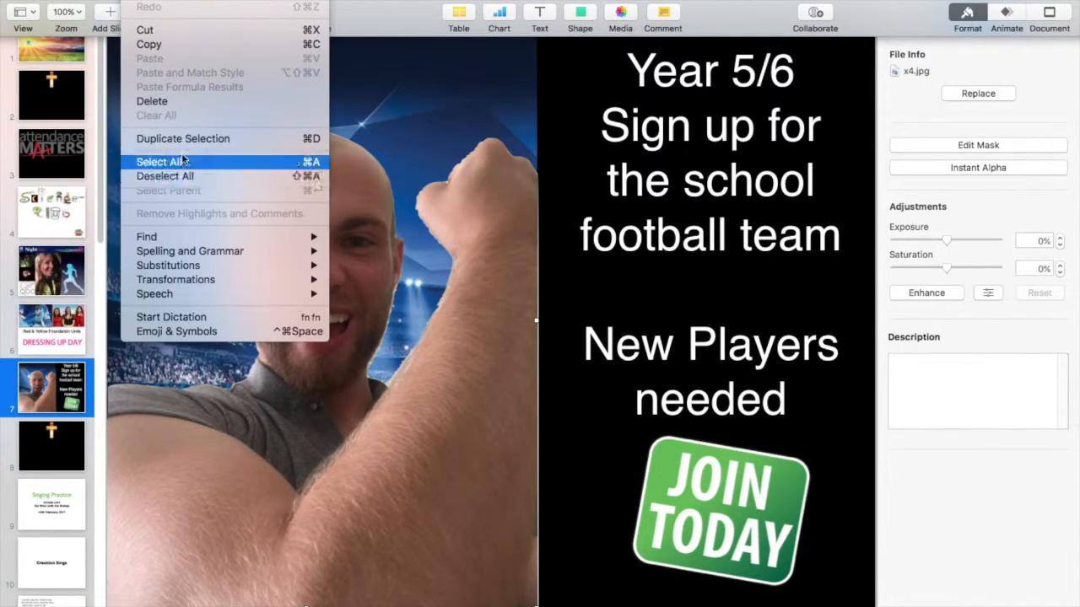
pyautogui.moveTo(169, 0)
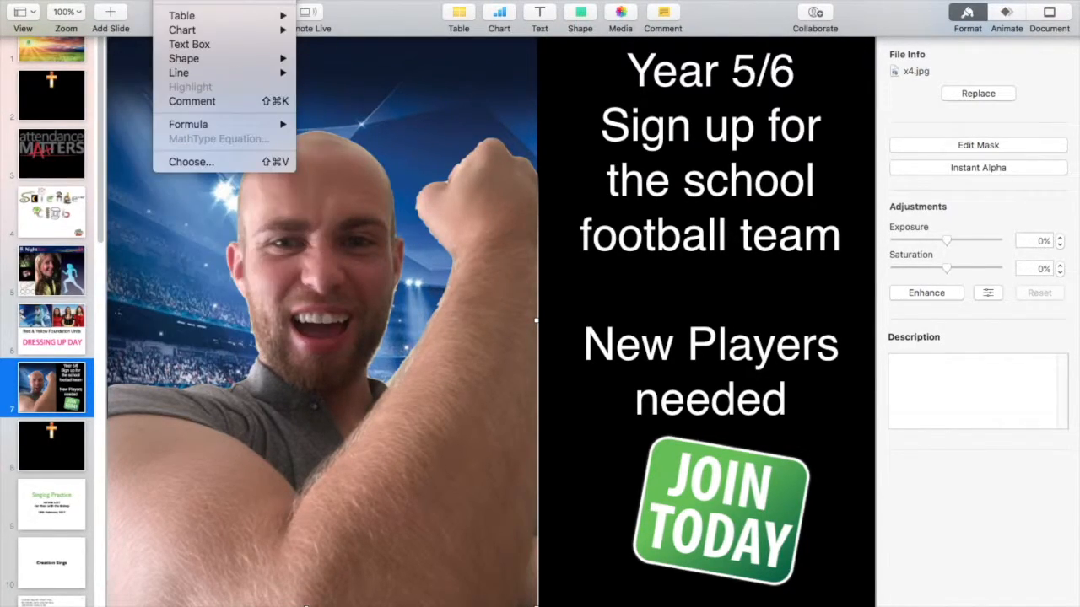
pyautogui.click(210, 162)
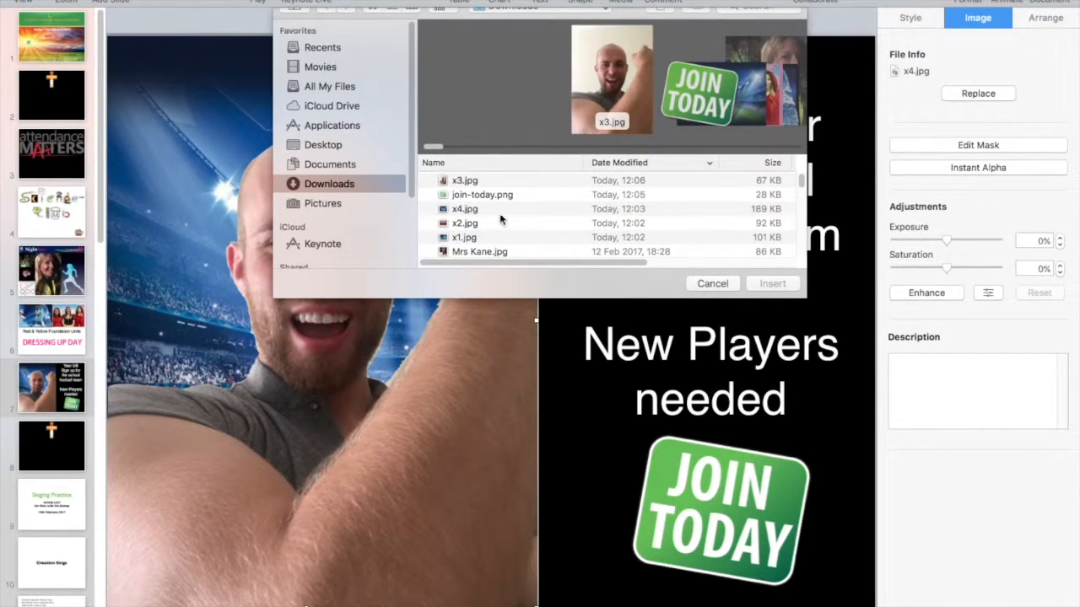
pyautogui.click(483, 225)
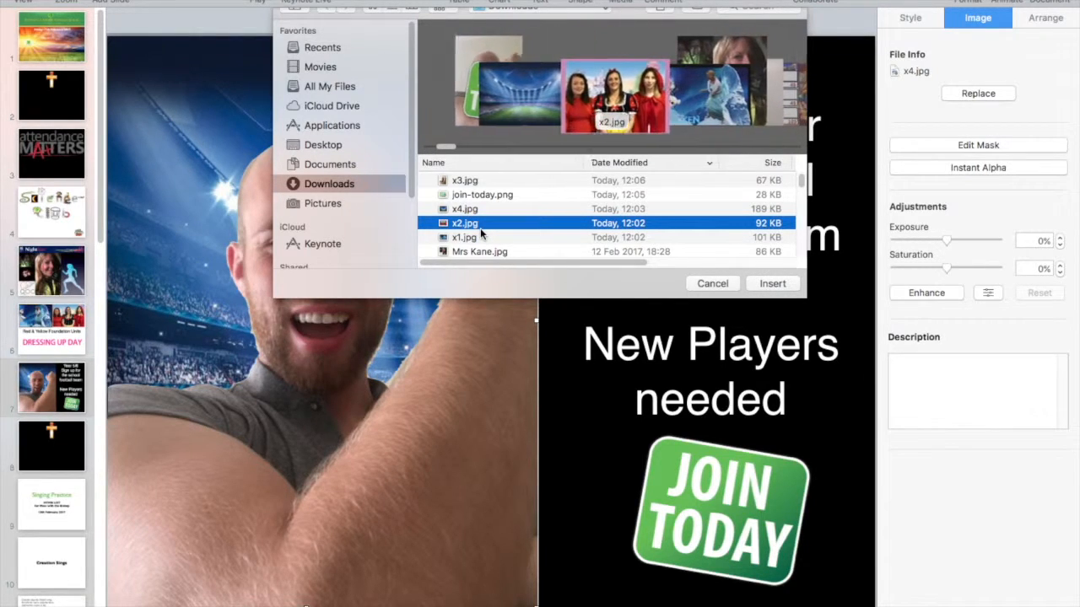
pyautogui.press('Down')
pyautogui.press('Down')
pyautogui.press('Down')
pyautogui.press('Down')
pyautogui.press('Down')
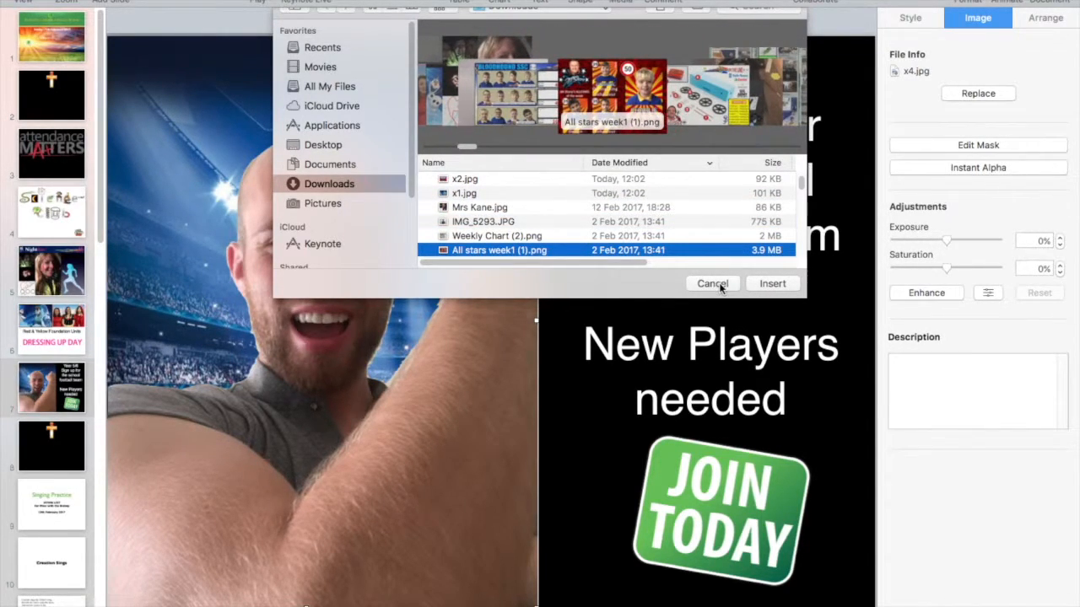
pyautogui.click(712, 284)
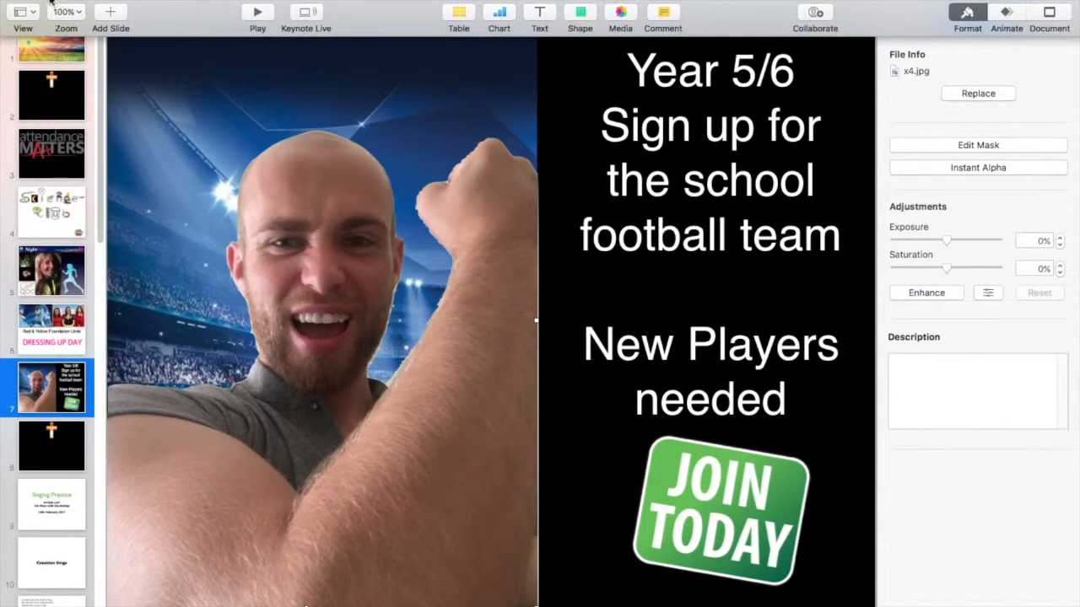
# - Reduce the Keynote window, switch to Safari and place its "football png" image results beside the slide
pyautogui.click(47, 1)
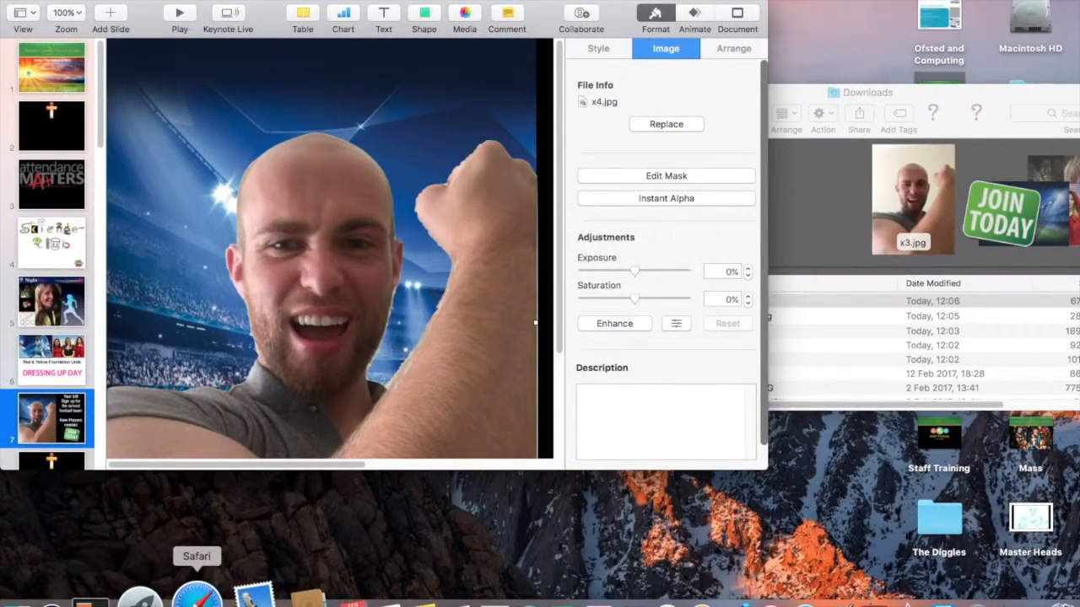
pyautogui.click(209, 595)
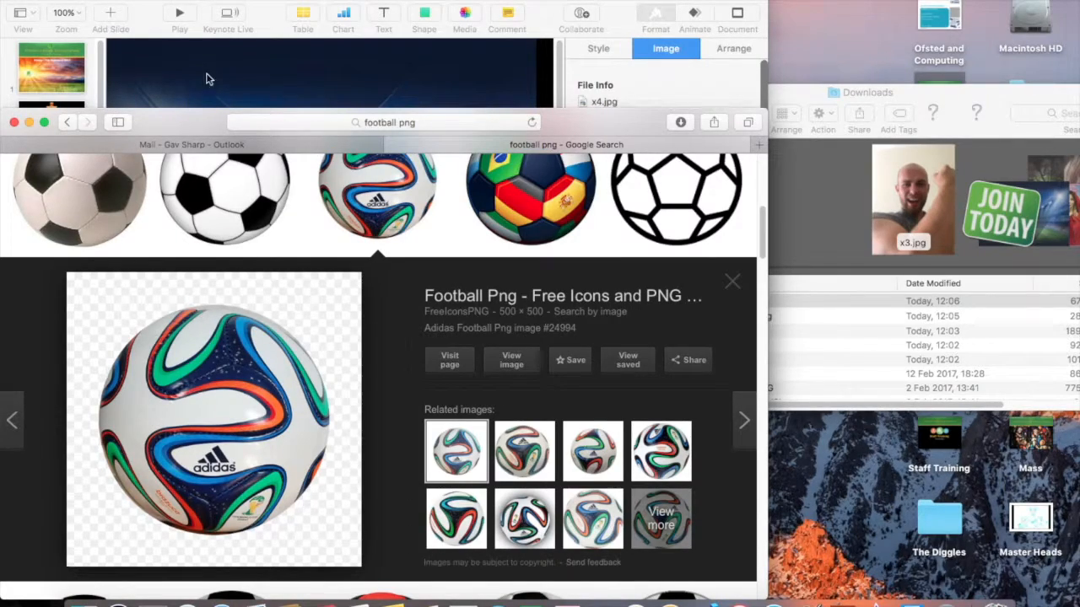
pyautogui.moveTo(175, 123); pyautogui.dragTo(661, 81)
pyautogui.moveTo(713, 364)
pyautogui.mouseDown()
pyautogui.moveTo(305, 207)
pyautogui.moveTo(734, 363)
pyautogui.mouseUp()
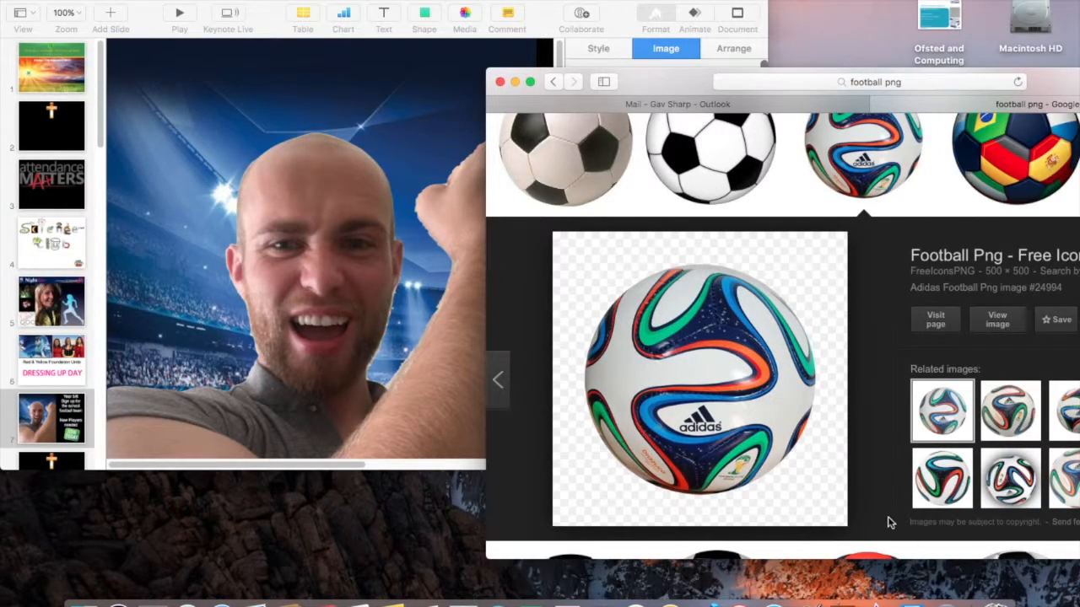
# - Preview several footballs in the image results and insert the 500 × 480 black-and-white Pngimg ball over the man's face
pyautogui.click(582, 158)
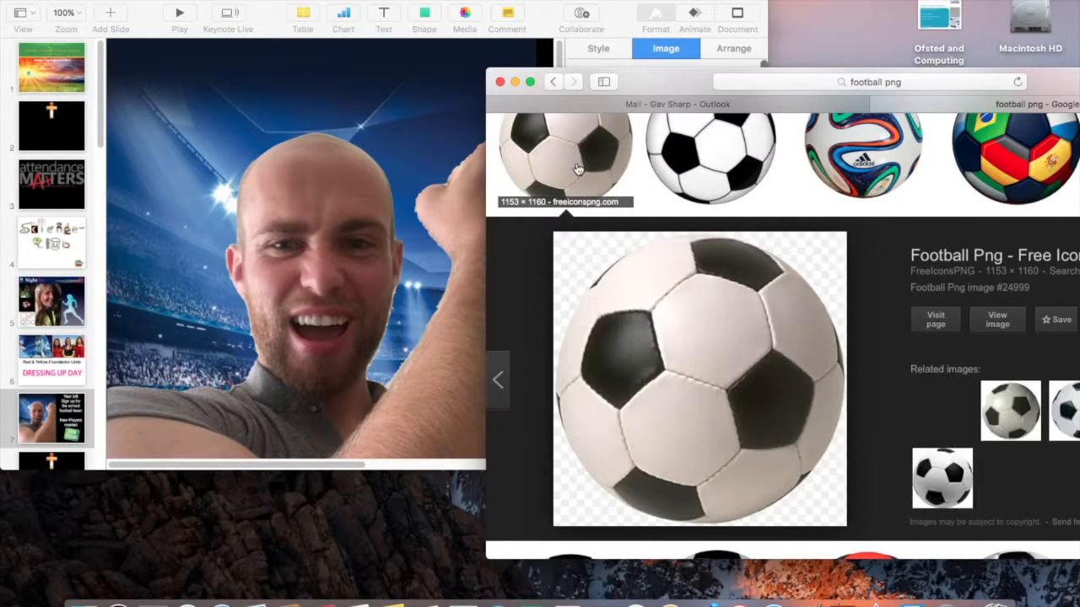
pyautogui.click(697, 150)
pyautogui.click(860, 156)
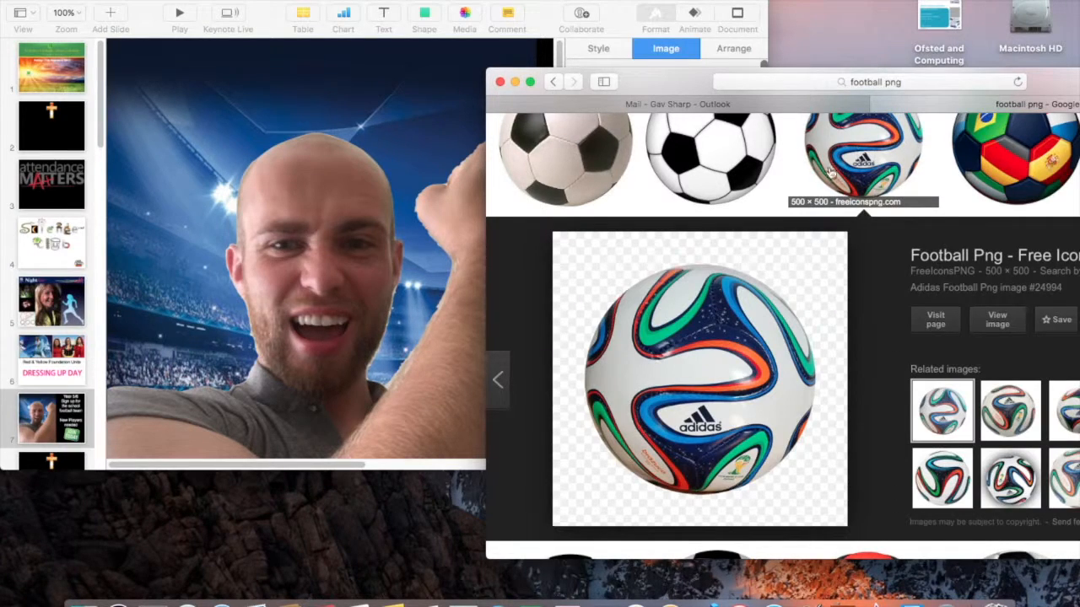
pyautogui.scroll(1, 786, 205)
pyautogui.scroll(3, 786, 203)
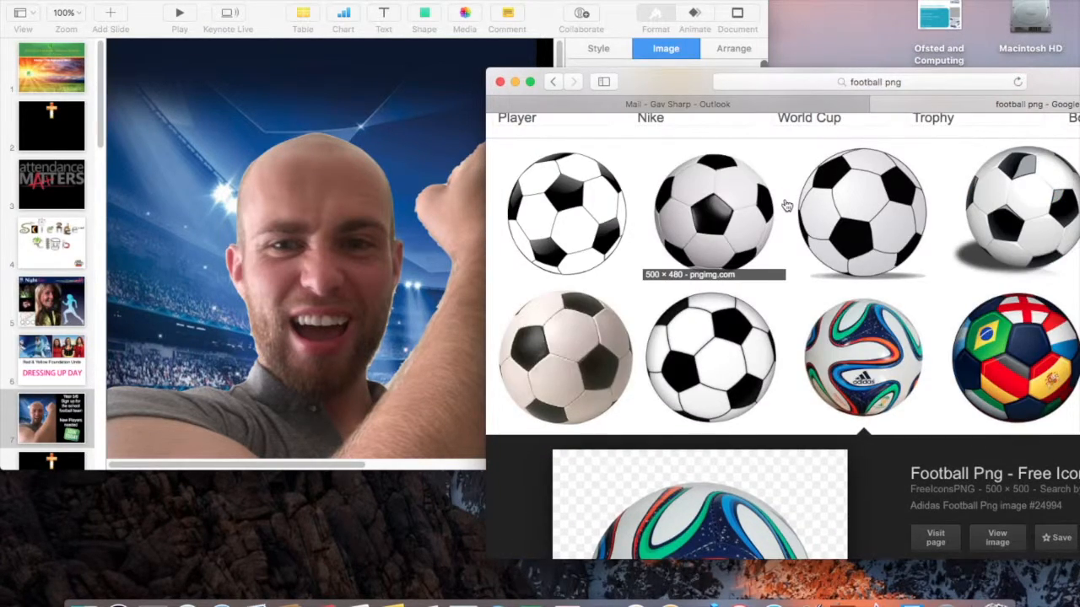
pyautogui.click(698, 224)
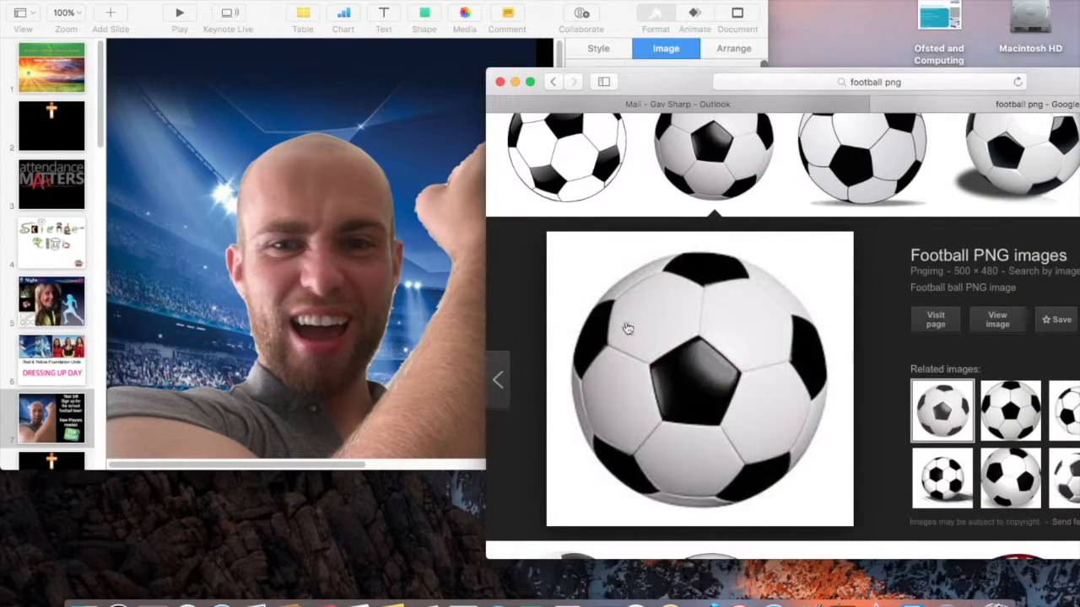
pyautogui.moveTo(757, 393); pyautogui.dragTo(336, 241)
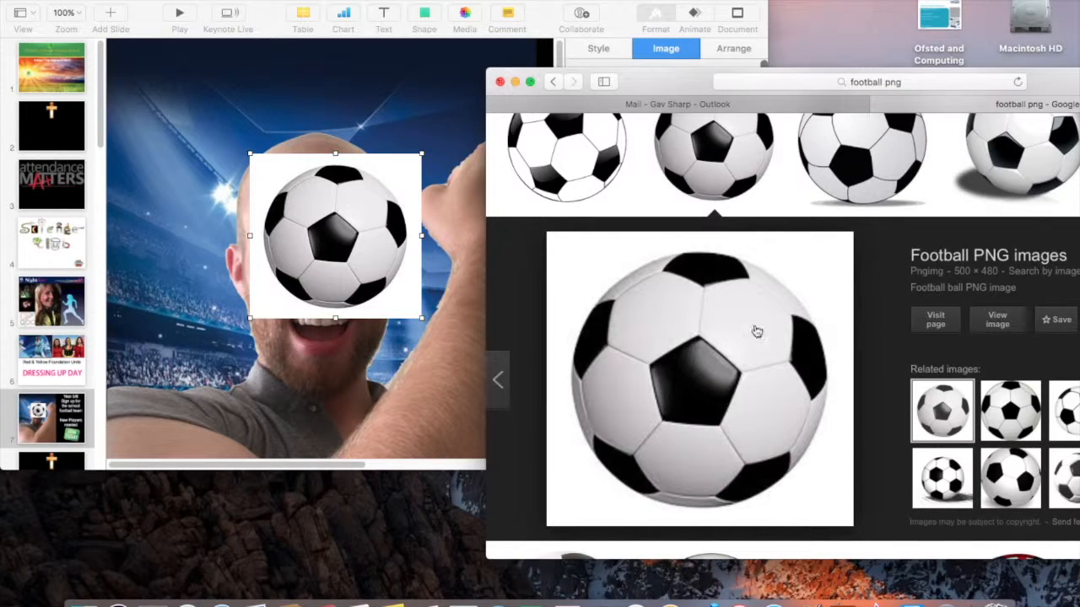
# - Find the 500 × 500 Adidas football in the image results and insert it on the stadium side of the slide
pyautogui.scroll(3, 763, 324)
pyautogui.scroll(-5, 763, 325)
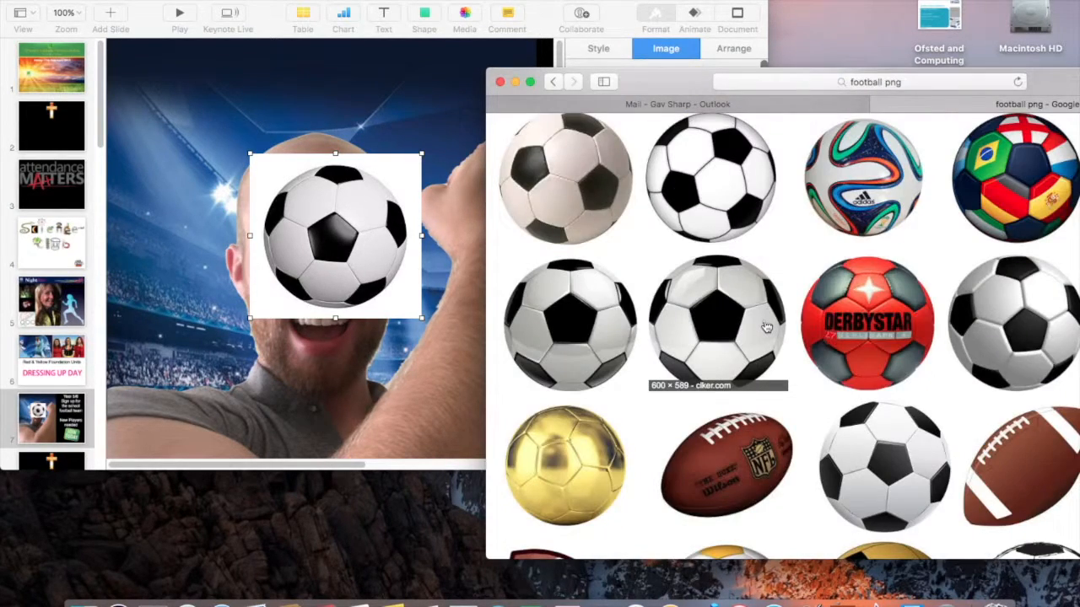
pyautogui.click(860, 181)
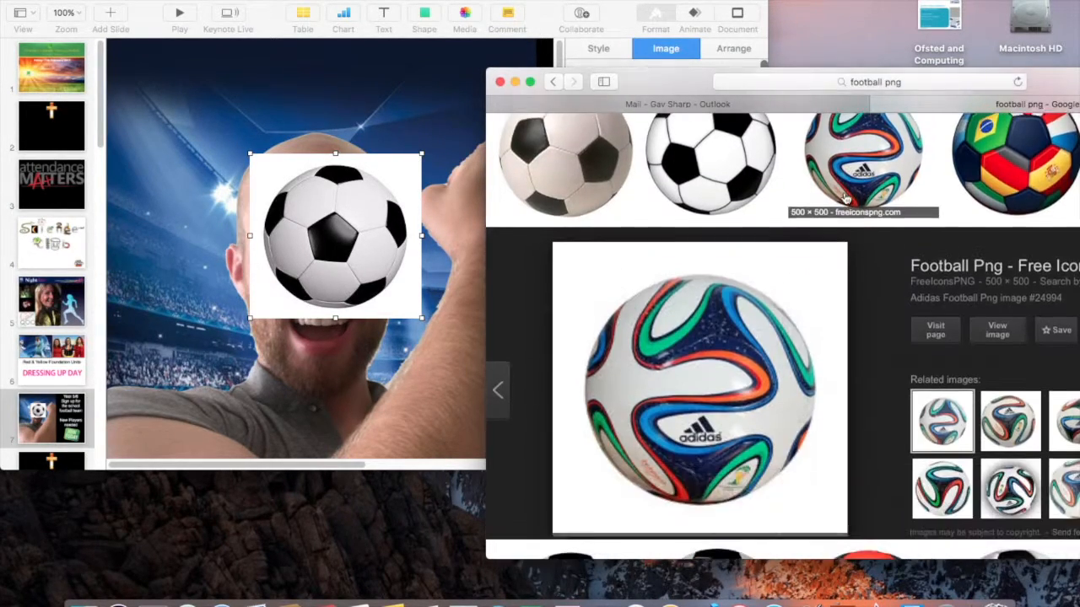
pyautogui.moveTo(696, 384); pyautogui.dragTo(253, 287)
# - Return to the enlarged Keynote window at 75% zoom and position the Adidas ball over the slide's top-left corner
pyautogui.moveTo(437, 74); pyautogui.dragTo(215, 21)
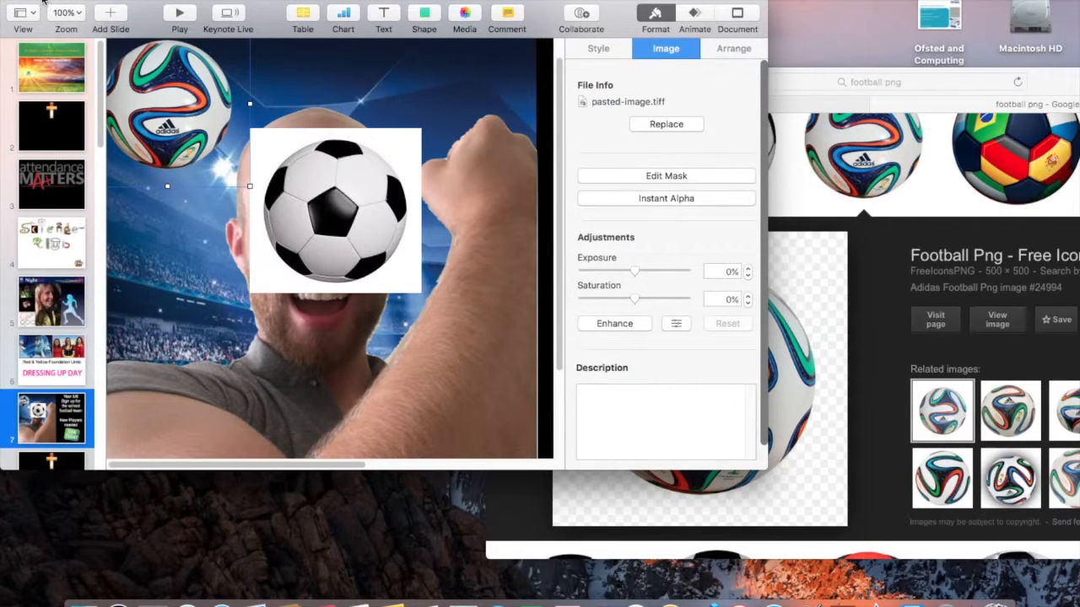
pyautogui.click(44, 3)
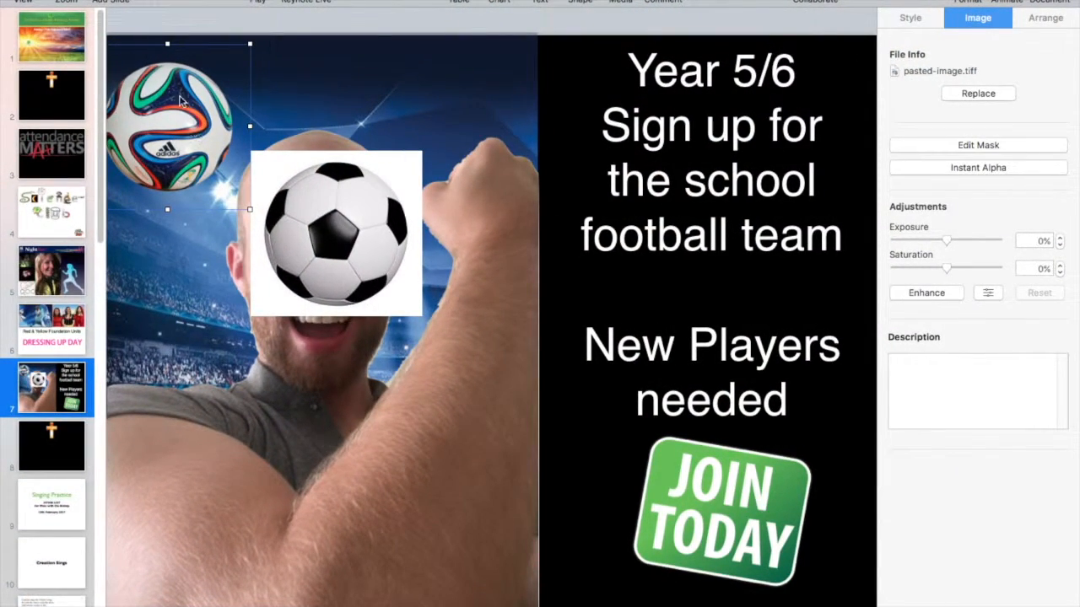
pyautogui.click(66, 3)
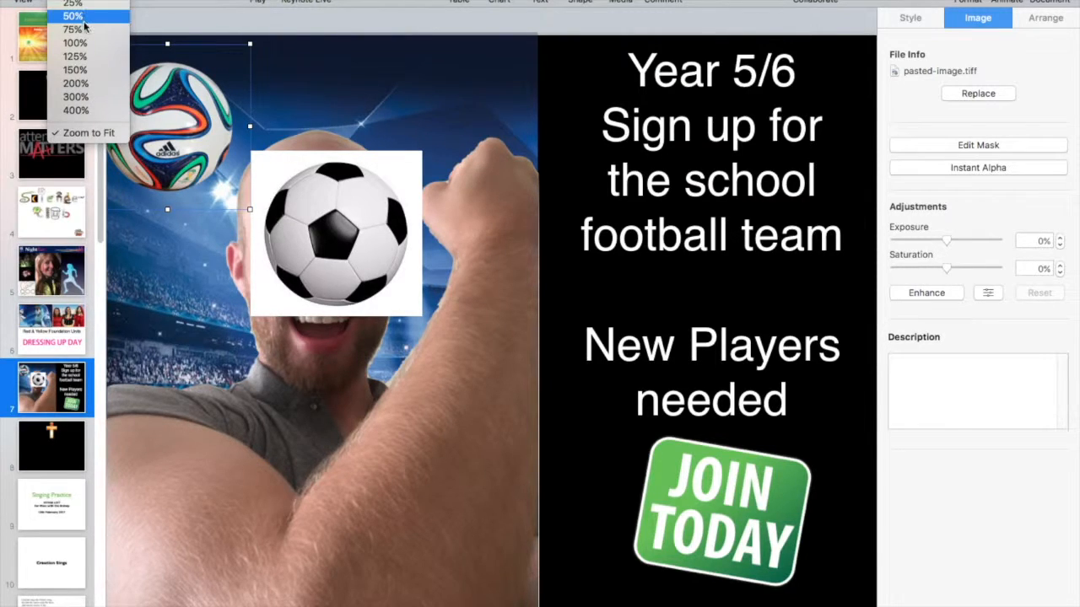
pyautogui.click(104, 61)
pyautogui.moveTo(270, 173); pyautogui.dragTo(261, 132)
# - Make the white background around the black-and-white football transparent with Instant Alpha
pyautogui.click(348, 241)
pyautogui.click(1005, 170)
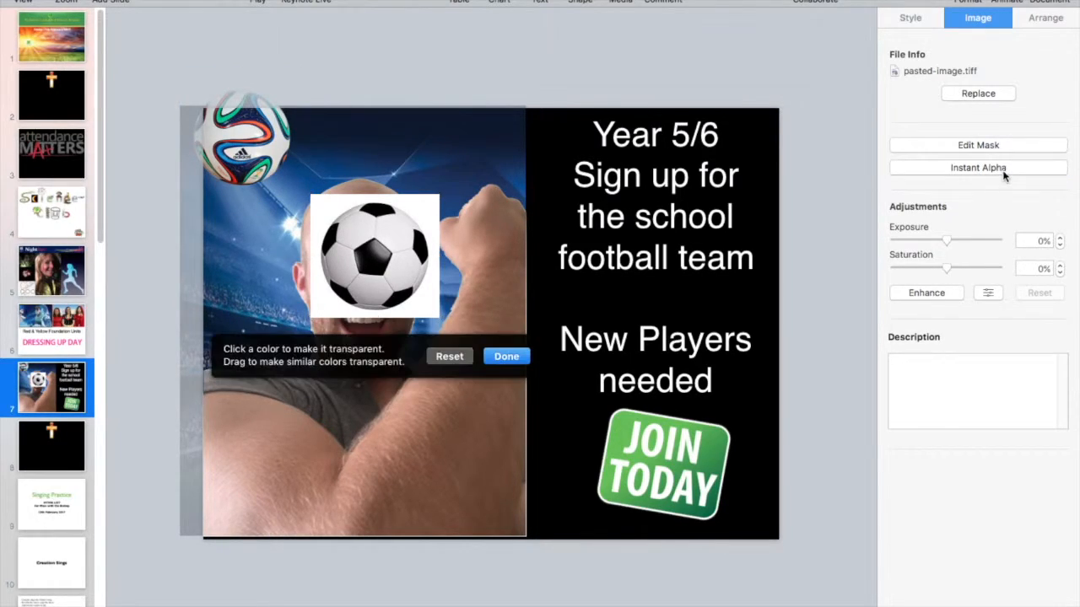
pyautogui.moveTo(425, 208); pyautogui.dragTo(425, 202)
pyautogui.click(507, 356)
# - Move the black-and-white football beside the man's head and send it backward behind his photo
pyautogui.moveTo(376, 258); pyautogui.dragTo(269, 247)
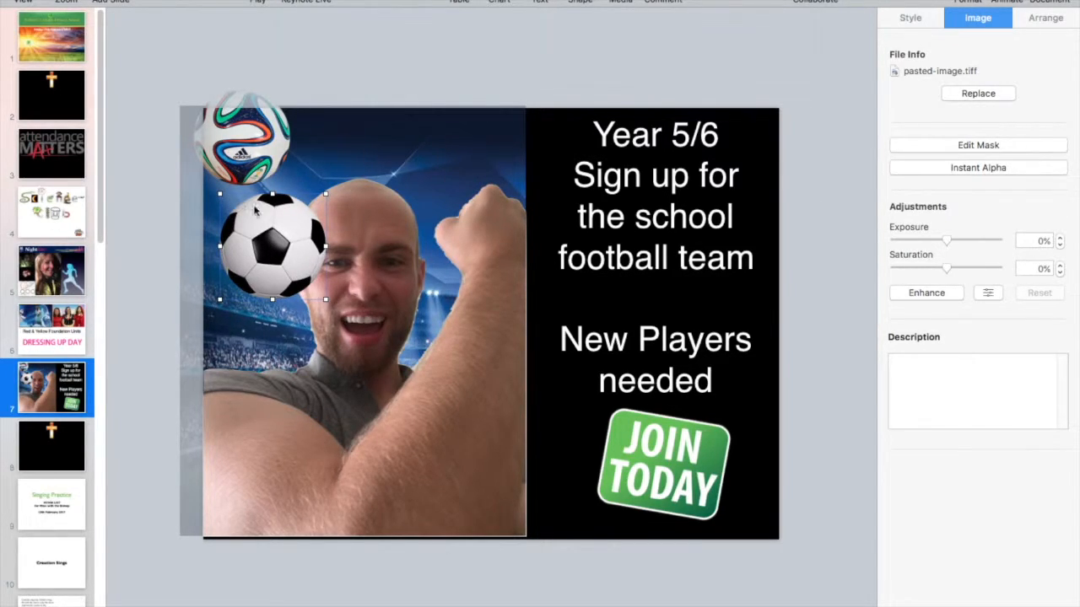
pyautogui.click(1036, 20)
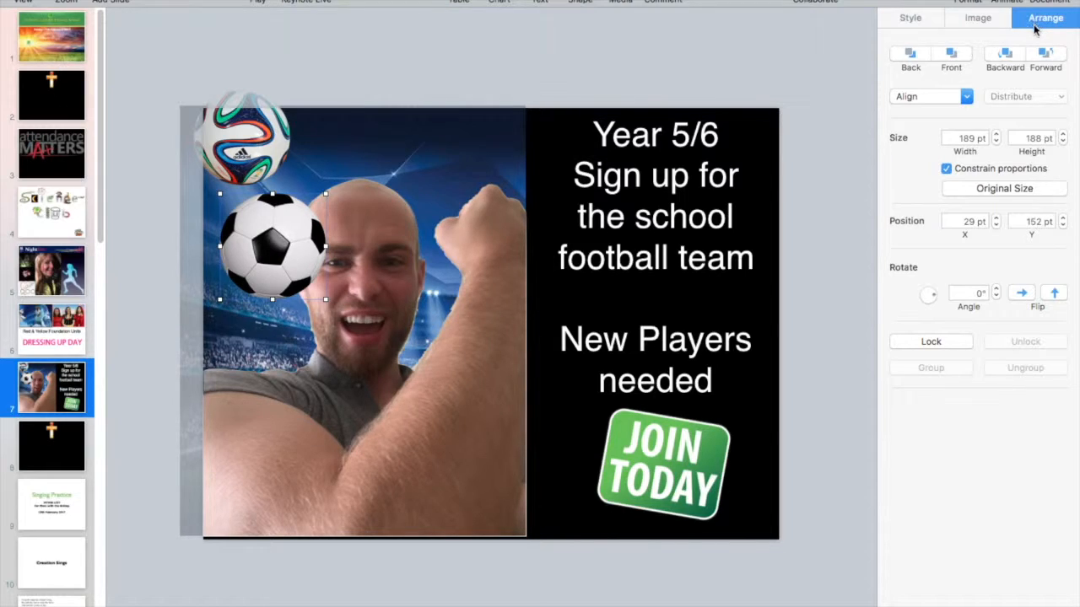
pyautogui.click(1006, 57)
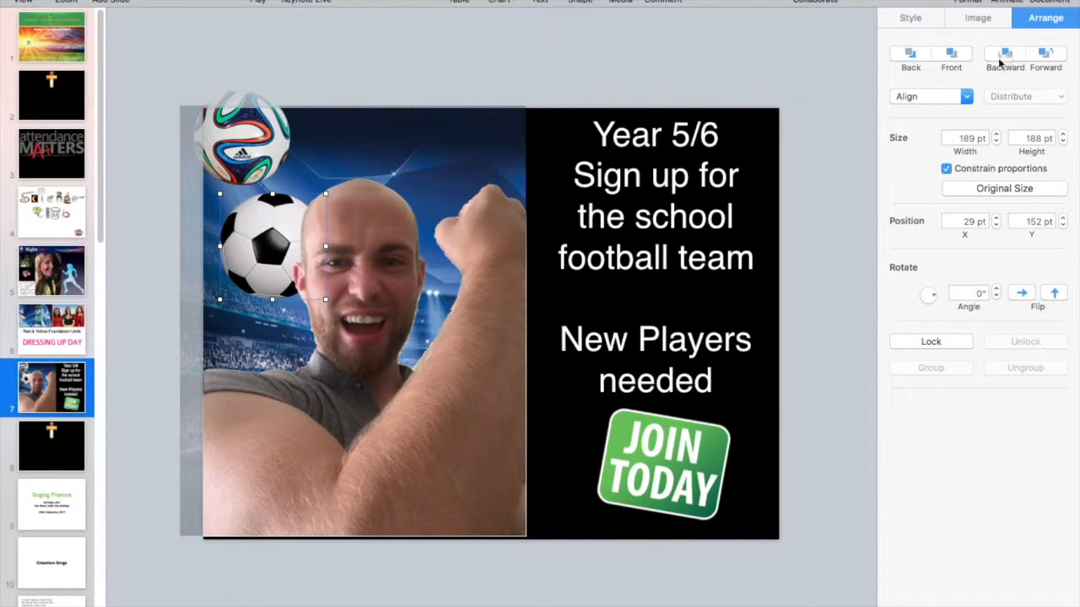
# - Enlarge the black-and-white football to about 220 pt, lower it slightly beside the man's face, and play the slideshow
pyautogui.moveTo(325, 300); pyautogui.dragTo(343, 317)
pyautogui.moveTo(282, 280); pyautogui.dragTo(284, 293)
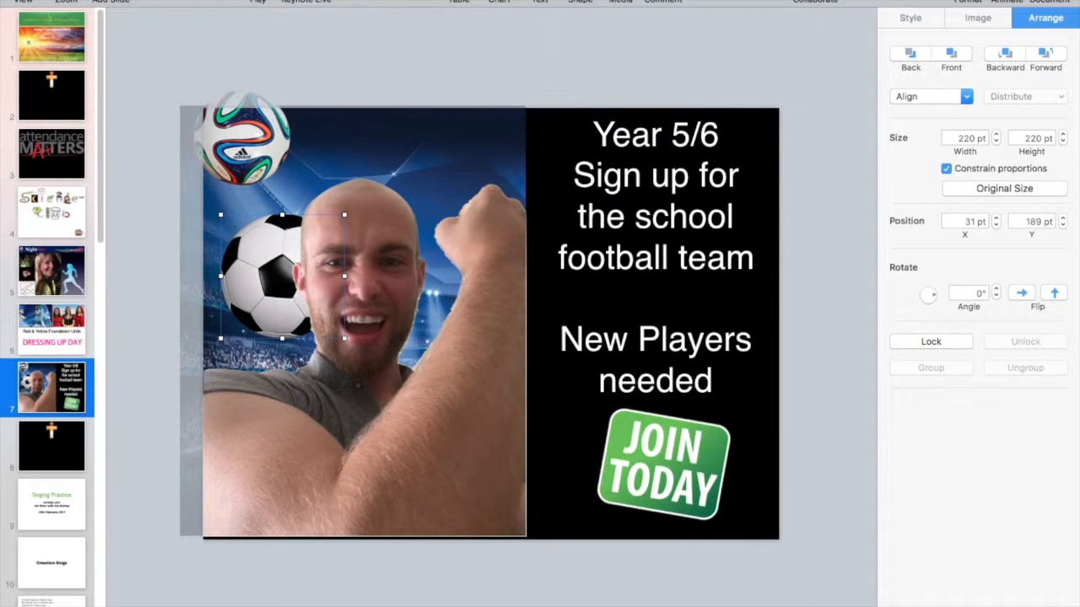
pyautogui.press('alt+super+p')
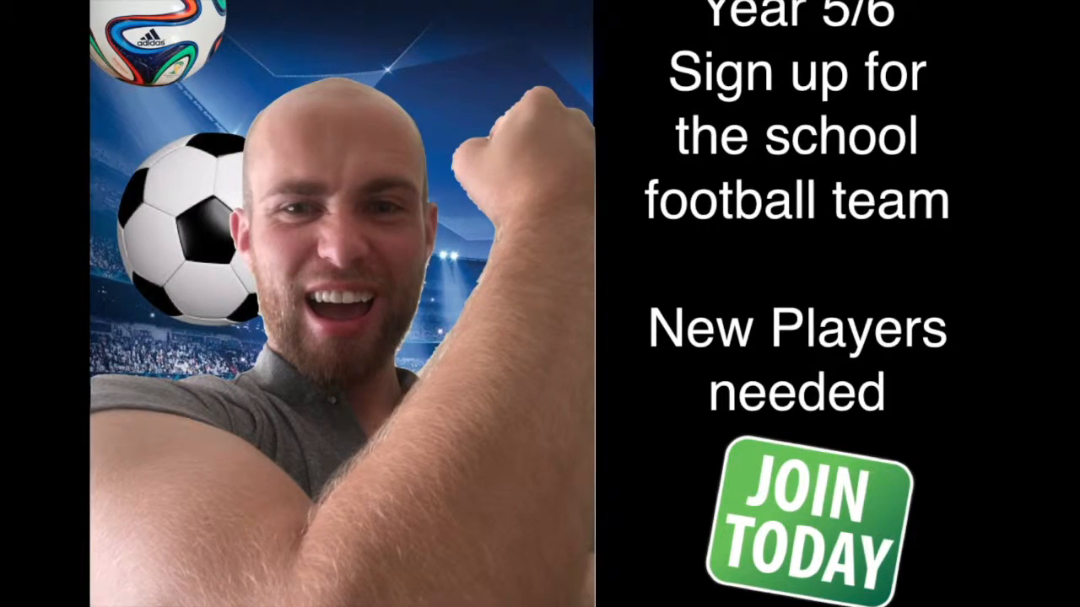